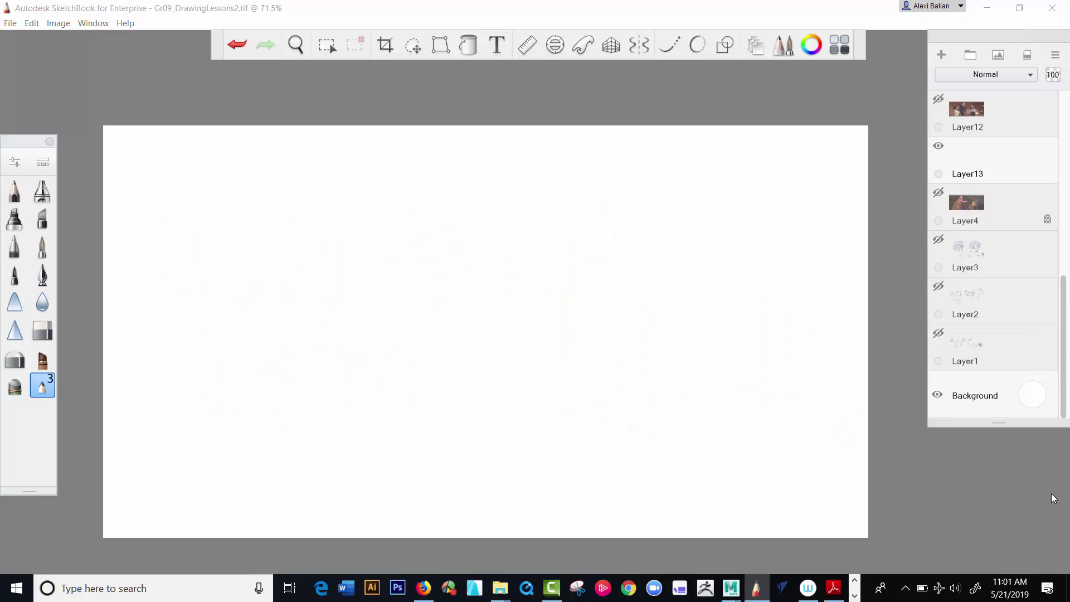
- Select Layer13 and sketch a large rectangular frame with the pencil on the left half of the canvas
left_click(937, 286)
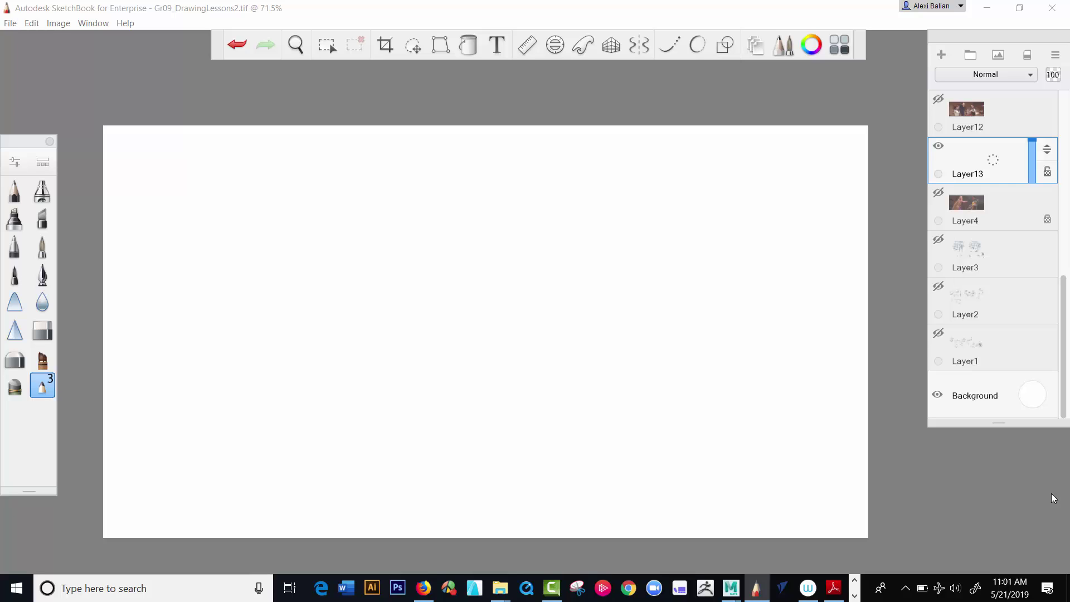
left_click(14, 191)
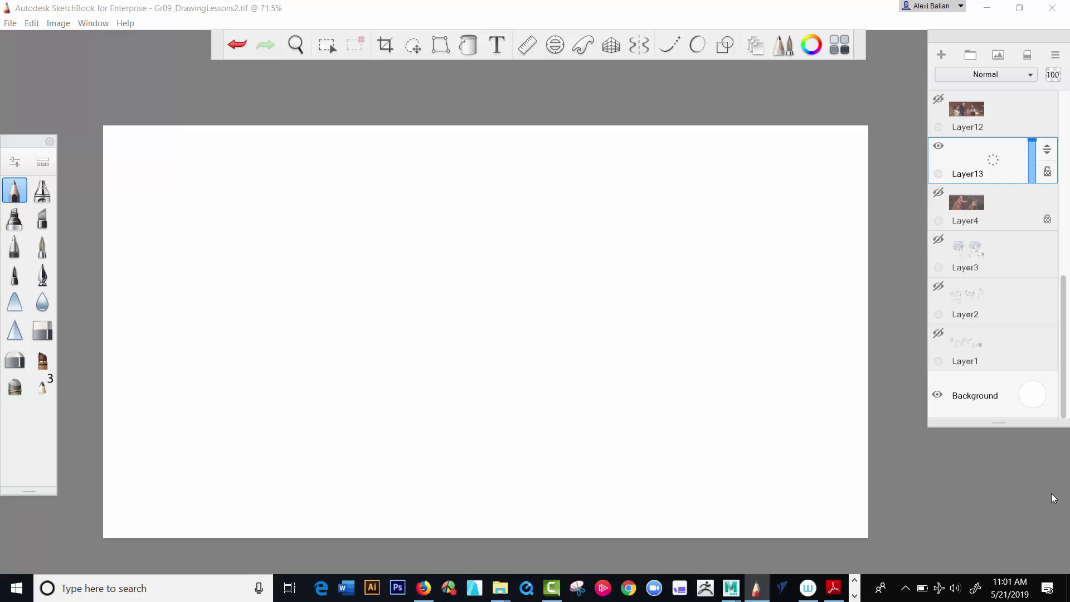
left_click(811, 44)
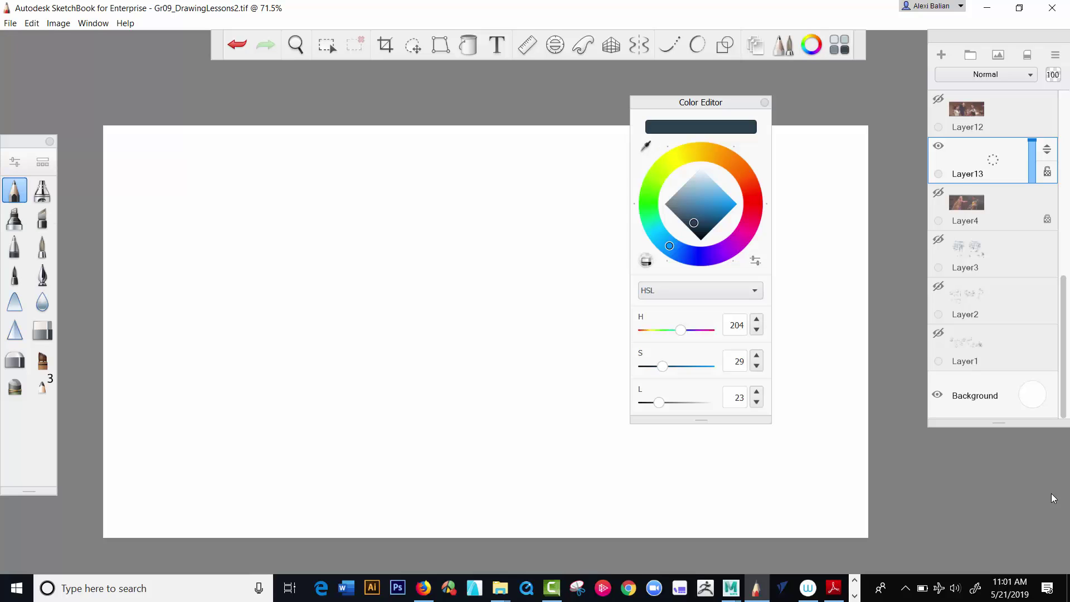
left_click(764, 102)
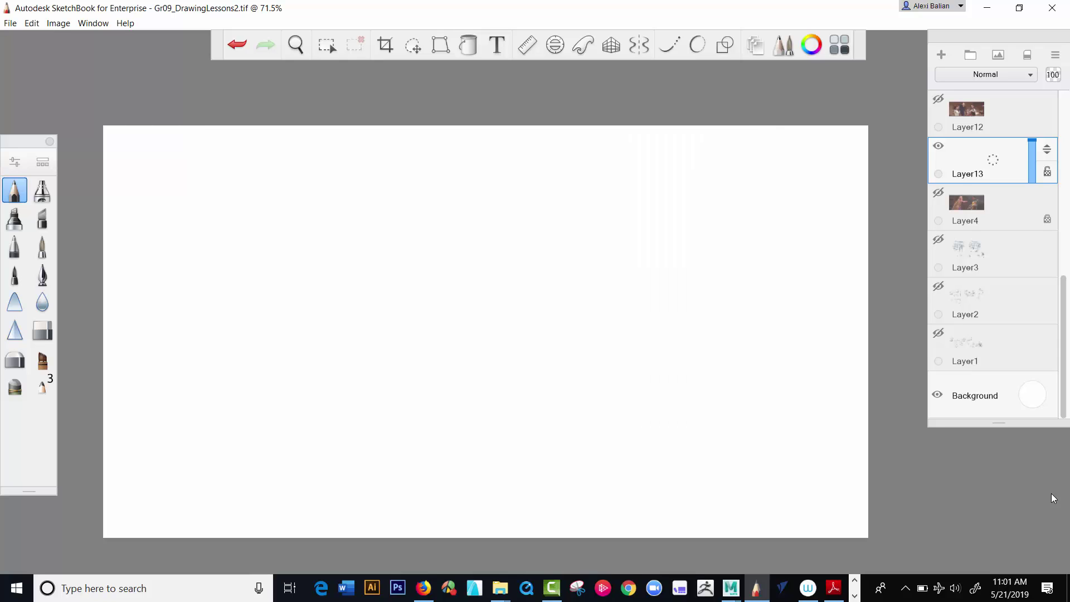
left_click_drag(473, 196, 182, 196)
mouse_move(464, 183)
left_mouse_down()
mouse_move(464, 376)
mouse_move(167, 370)
left_mouse_up()
left_click_drag(192, 181, 192, 464)
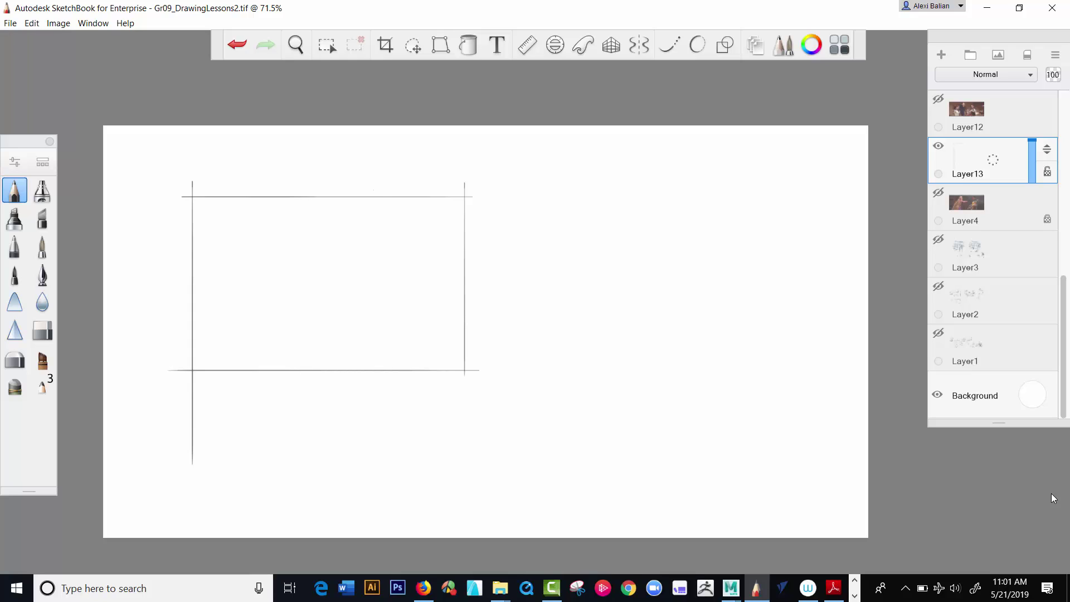
- Divide the large frame into thirds with two vertical and two horizontal lines extending beyond its edges
left_click_drag(373, 167, 373, 477)
left_click_drag(271, 175, 270, 490)
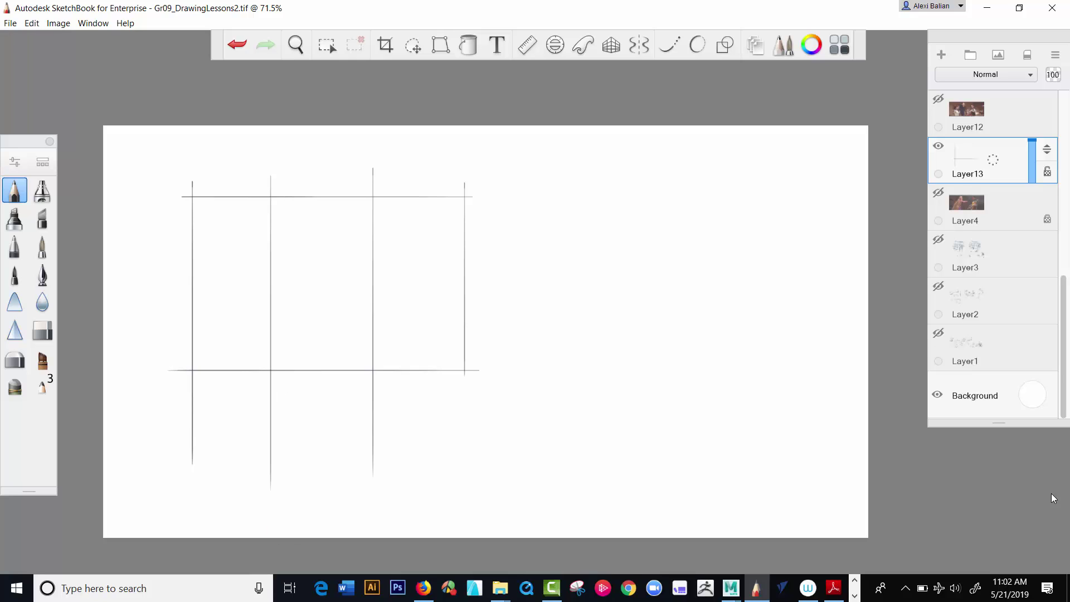
left_click_drag(481, 251, 103, 250)
left_click_drag(482, 310, 132, 311)
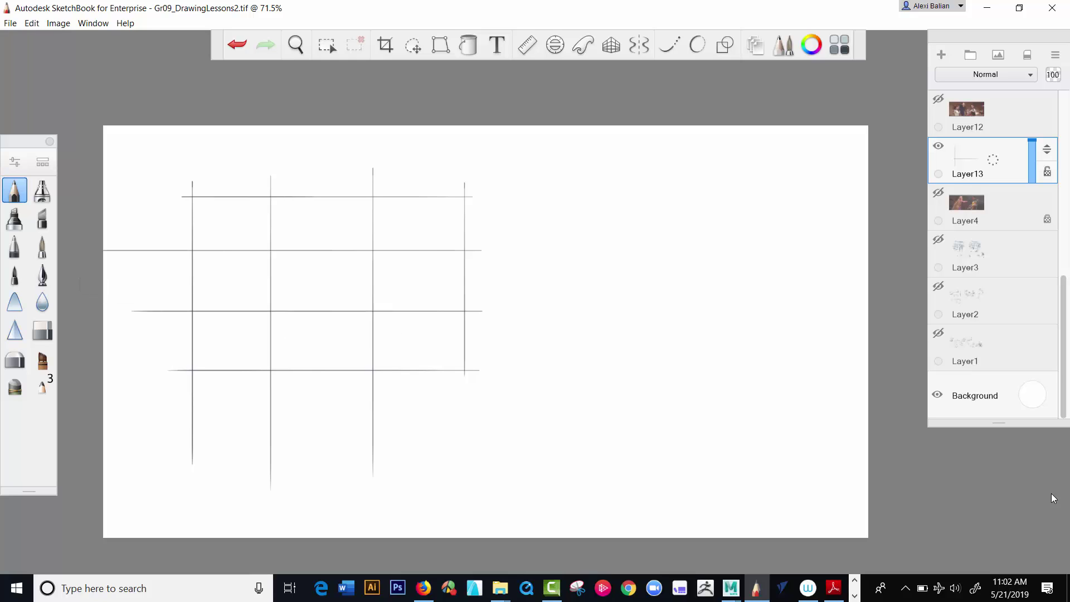
- Set the pencil colour to red (H 12, S 72, L 42) and outline elongated zones around the two vertical thirds lines
key("c")
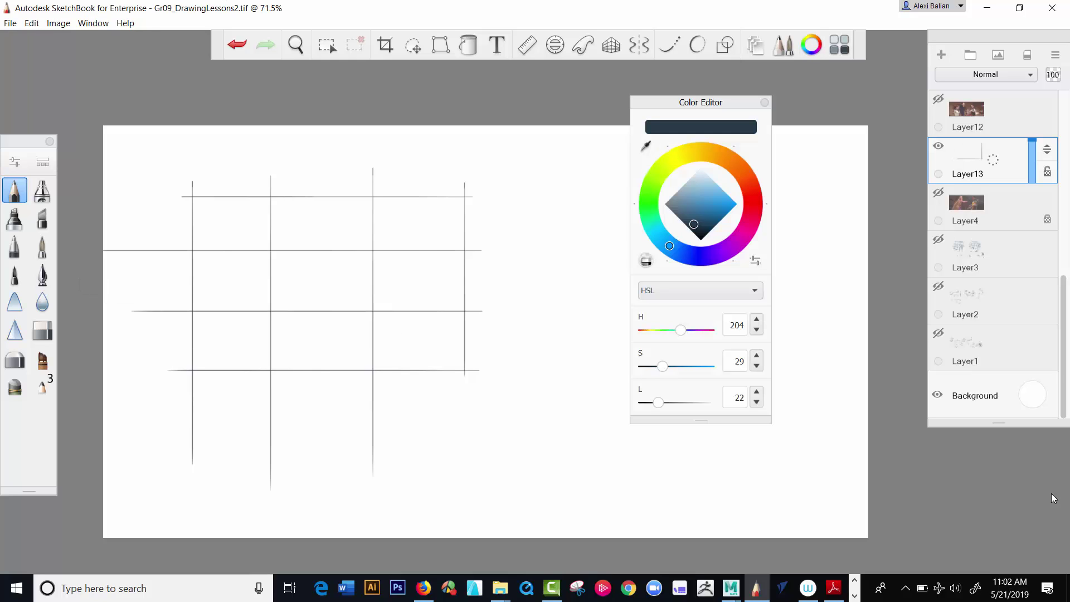
left_click(751, 190)
left_click(714, 209)
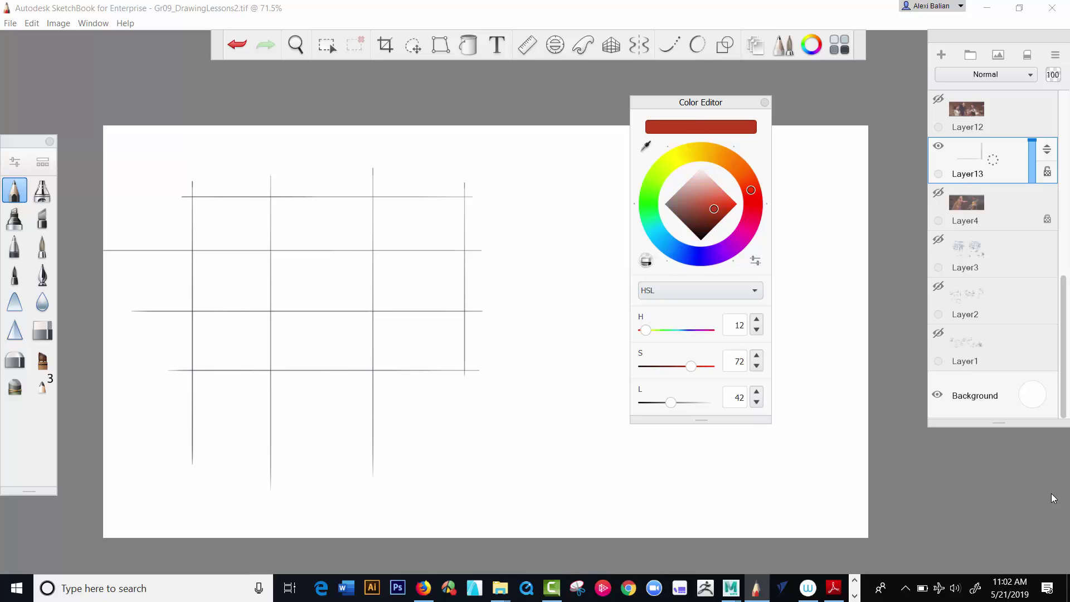
mouse_move(349, 171)
left_mouse_down()
mouse_move(402, 240)
mouse_move(337, 386)
mouse_move(362, 150)
left_mouse_up()
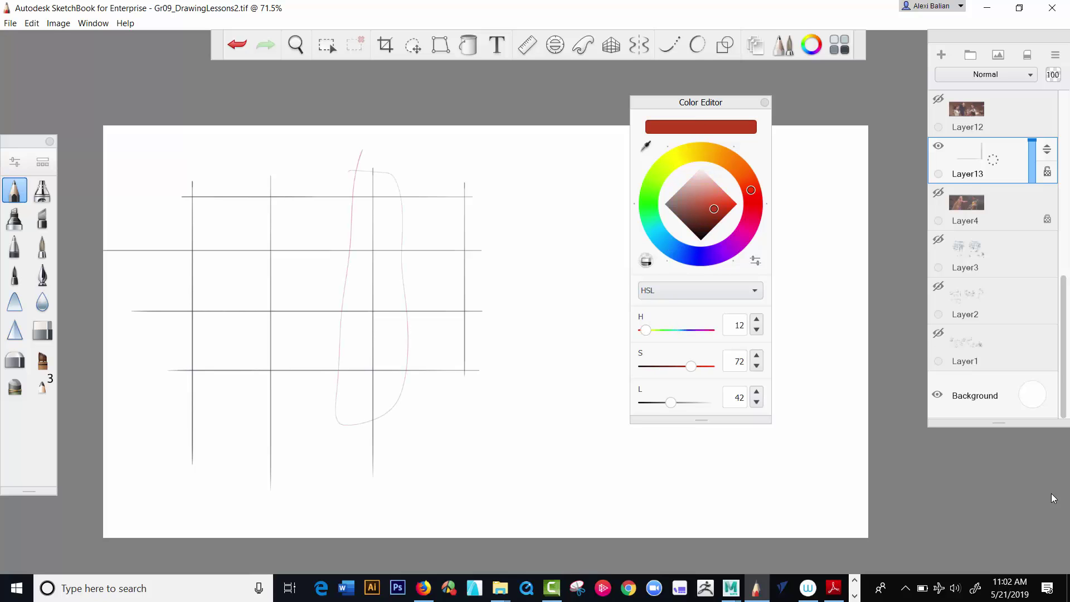
mouse_move(289, 172)
left_mouse_down()
mouse_move(242, 175)
mouse_move(244, 444)
mouse_move(282, 302)
mouse_move(245, 441)
left_mouse_up()
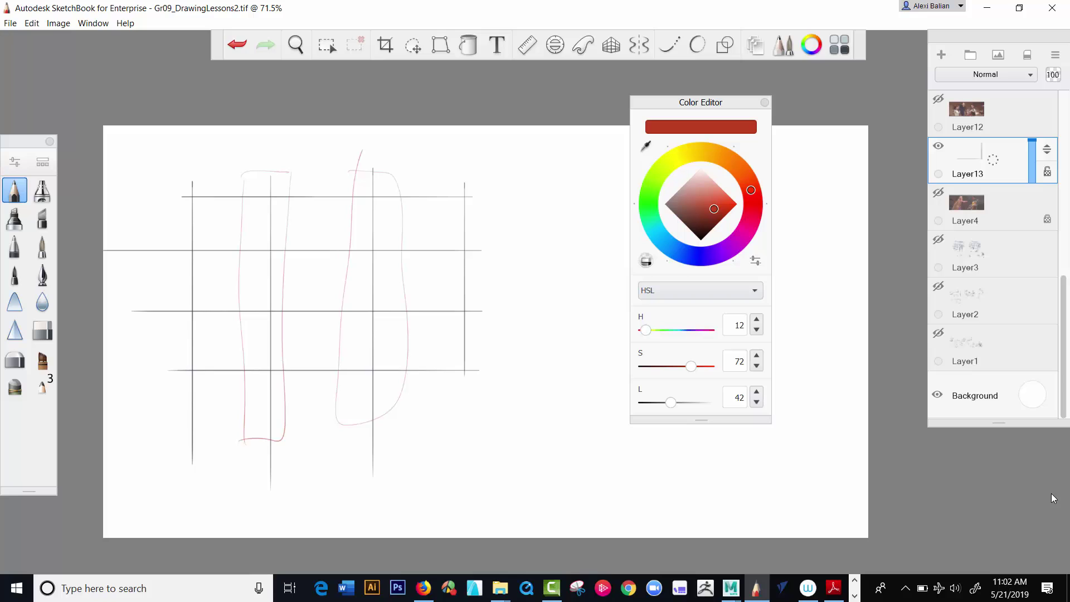
key("c")
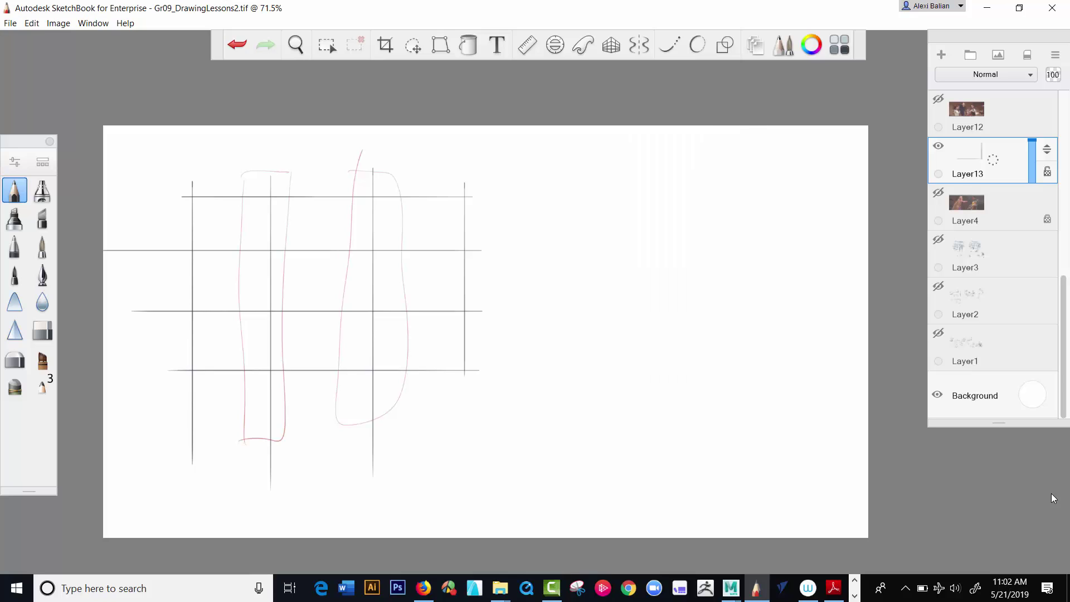
- Sketch a small red frame on the upper right of the canvas with three figures grouped at its centre and a ground line behind them
mouse_move(557, 190)
left_mouse_down()
mouse_move(724, 176)
mouse_move(716, 287)
mouse_move(555, 289)
left_mouse_up()
left_click_drag(556, 167, 561, 300)
mouse_move(640, 212)
left_mouse_down()
mouse_move(649, 210)
mouse_move(656, 283)
left_mouse_up()
mouse_move(641, 240)
left_mouse_down()
mouse_move(641, 295)
mouse_move(624, 234)
left_mouse_up()
left_click_drag(626, 257, 615, 289)
left_click_drag(628, 268, 627, 292)
left_click_drag(674, 234, 670, 290)
left_click_drag(681, 262, 690, 286)
left_click_drag(552, 281, 608, 263)
left_click_drag(688, 243, 734, 237)
left_click_drag(696, 181, 723, 178)
left_click_drag(733, 179, 739, 301)
left_click_drag(630, 304, 740, 294)
- Draw vertical and horizontal centre lines through the upper thumbnail and box in its group of figures
left_click_drag(644, 160, 646, 392)
left_click_drag(538, 255, 766, 248)
left_click_drag(646, 212, 695, 212)
mouse_move(590, 214)
left_mouse_down()
mouse_move(645, 214)
mouse_move(700, 286)
left_mouse_up()
left_click_drag(607, 275, 704, 274)
mouse_move(603, 212)
left_mouse_down()
mouse_move(602, 279)
mouse_move(684, 211)
mouse_move(709, 209)
left_mouse_up()
mouse_move(702, 210)
left_mouse_down()
mouse_move(701, 274)
mouse_move(615, 272)
left_mouse_up()
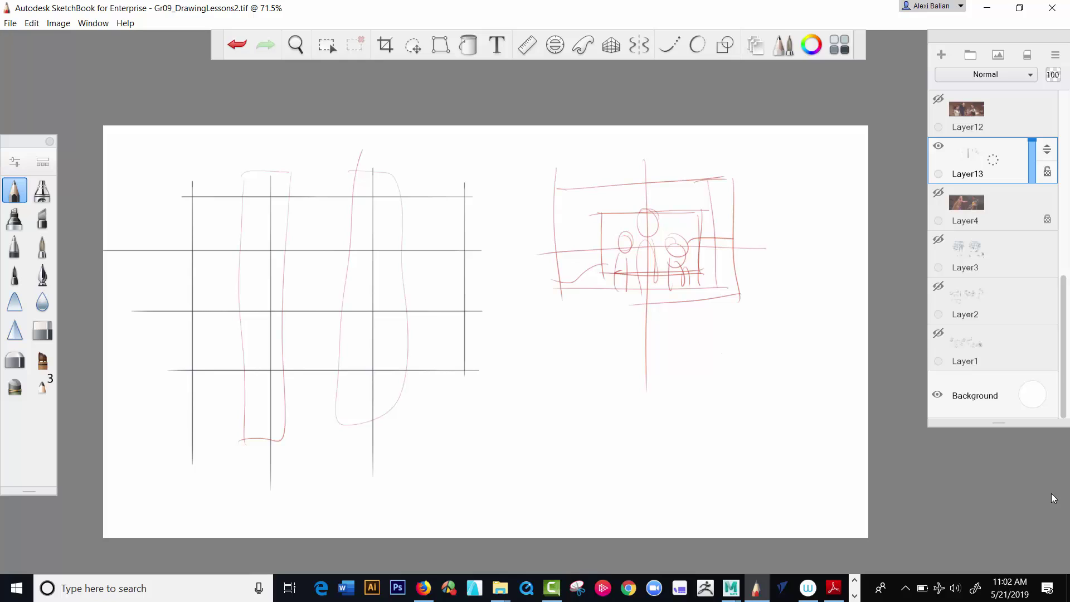
- Sketch a second red rectangular frame below the first thumbnail
mouse_move(767, 350)
left_mouse_down()
mouse_move(544, 372)
mouse_move(760, 460)
mouse_move(760, 493)
left_mouse_up()
left_click_drag(763, 350, 760, 484)
left_click_drag(544, 487, 765, 491)
mouse_move(769, 350)
left_mouse_down()
mouse_move(521, 359)
mouse_move(554, 526)
left_mouse_up()
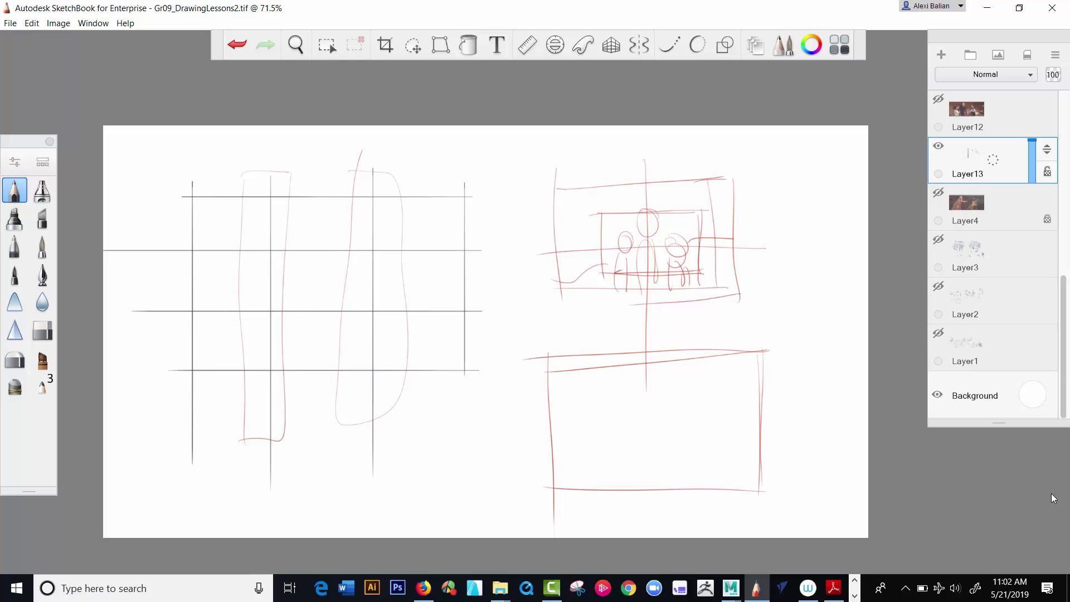
- Draw three standing figures on the right third of the lower frame with a vertical line through the middle figure
mouse_move(707, 401)
left_mouse_down()
mouse_move(696, 417)
mouse_move(719, 413)
mouse_move(696, 489)
left_mouse_up()
mouse_move(717, 439)
left_mouse_down()
mouse_move(718, 484)
mouse_move(735, 424)
mouse_move(740, 493)
left_mouse_up()
left_click_drag(727, 448, 726, 504)
mouse_move(696, 420)
left_mouse_down()
mouse_move(684, 449)
mouse_move(675, 443)
mouse_move(674, 490)
left_mouse_up()
left_click_drag(691, 449, 691, 496)
left_click_drag(708, 315, 706, 538)
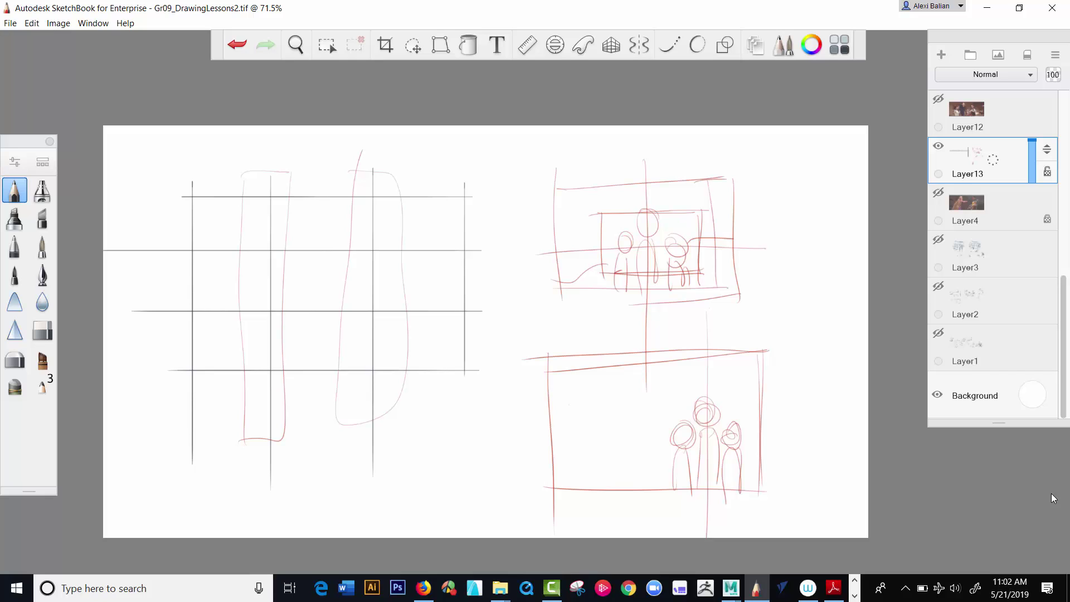
- Add a horizon line, a winding road, mountains and a sun to the left side of the lower thumbnail
mouse_move(756, 448)
left_mouse_down()
mouse_move(713, 430)
mouse_move(543, 415)
left_mouse_up()
left_click_drag(628, 427, 565, 489)
left_click_drag(607, 426, 555, 471)
mouse_move(572, 389)
left_mouse_down()
mouse_move(582, 427)
mouse_move(572, 390)
mouse_move(605, 413)
mouse_move(601, 394)
mouse_move(620, 384)
left_mouse_up()
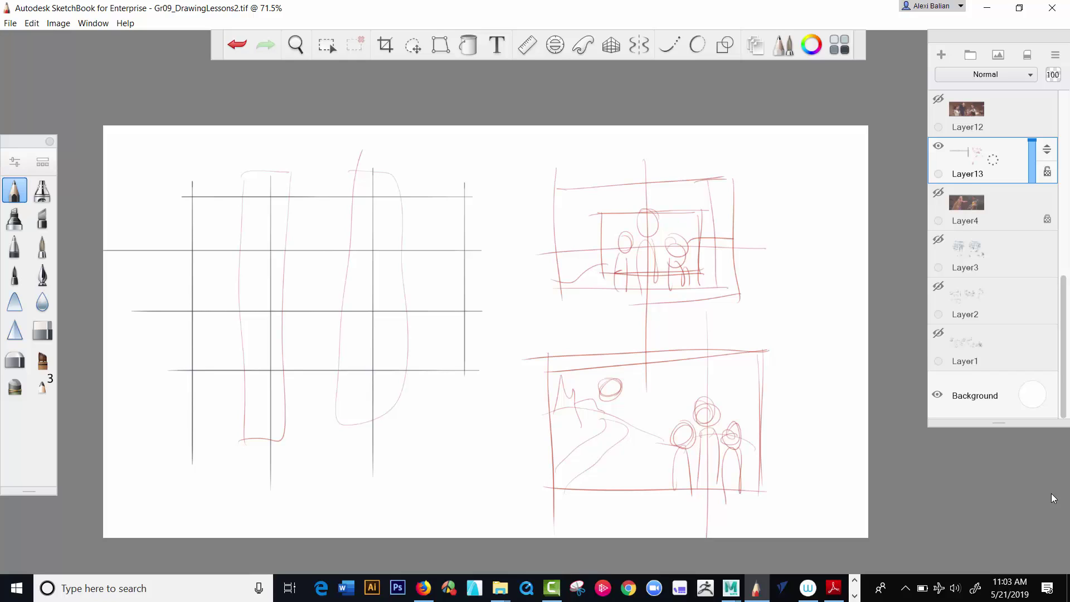
- Draw guide lines from the road's far end toward the figures and reinforce the vertical thirds line through the group
mouse_move(589, 399)
left_mouse_down()
mouse_move(679, 418)
mouse_move(606, 423)
left_mouse_up()
mouse_move(703, 314)
left_mouse_down()
mouse_move(706, 537)
mouse_move(694, 496)
left_mouse_up()
left_click_drag(704, 362, 706, 539)
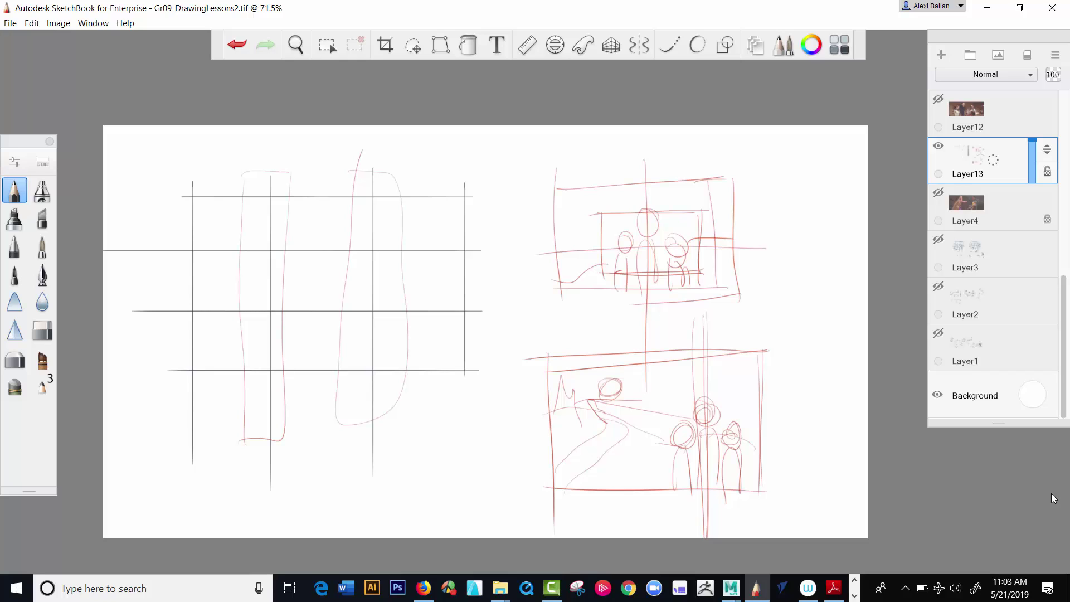
- Reinforce the sun and mountains, add detail beside the road, and sketch two clouds in the lower thumbnail's sky
mouse_move(610, 378)
left_mouse_down()
mouse_move(609, 395)
mouse_move(597, 386)
mouse_move(592, 395)
mouse_move(616, 396)
mouse_move(601, 425)
left_mouse_up()
mouse_move(567, 383)
left_mouse_down()
mouse_move(551, 401)
mouse_move(575, 488)
left_mouse_up()
left_click_drag(600, 427, 586, 435)
mouse_move(655, 385)
left_mouse_down()
mouse_move(674, 382)
mouse_move(645, 390)
left_mouse_up()
mouse_move(713, 386)
left_mouse_down()
mouse_move(736, 384)
mouse_move(711, 390)
left_mouse_up()
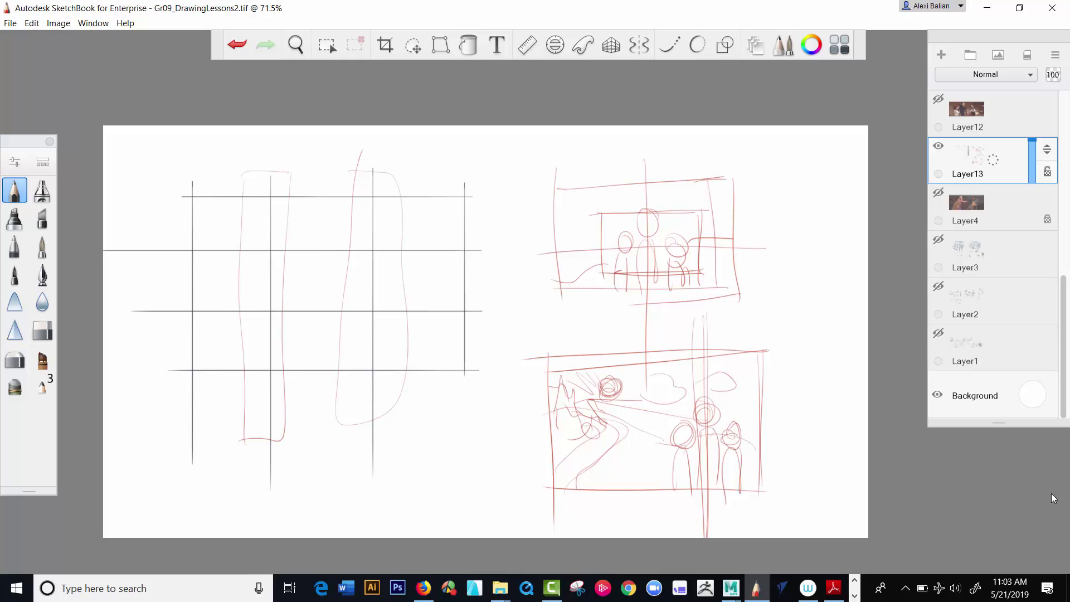
- Hide the Layer13 sketches and add a new layer above them
left_click(939, 145)
left_click(941, 55)
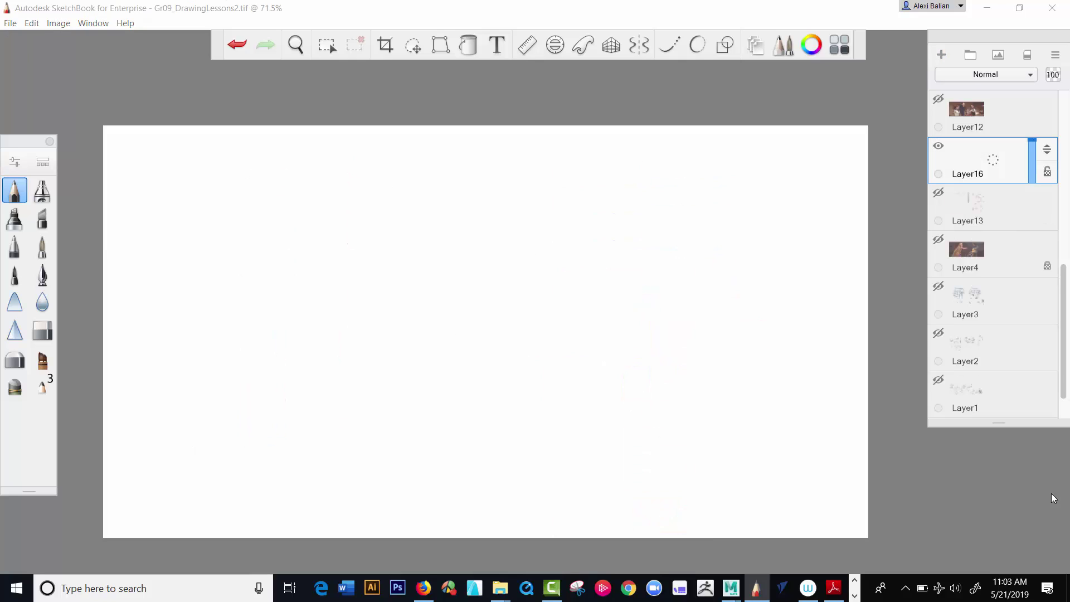
- Show the Layer4 film still and try its opacity at 57 before restoring full opacity
left_click(938, 239)
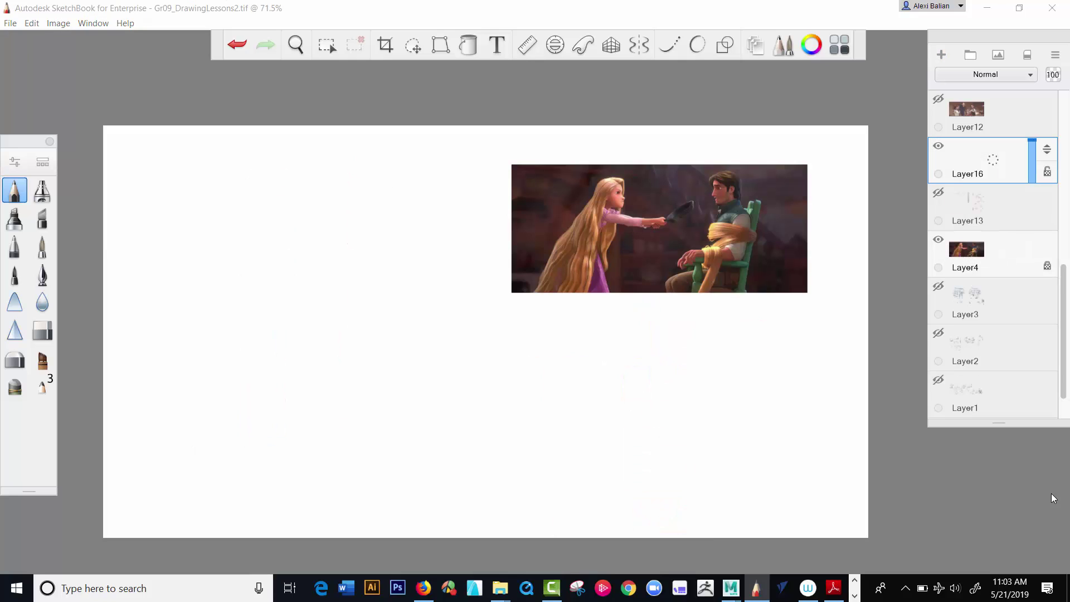
left_click(992, 253)
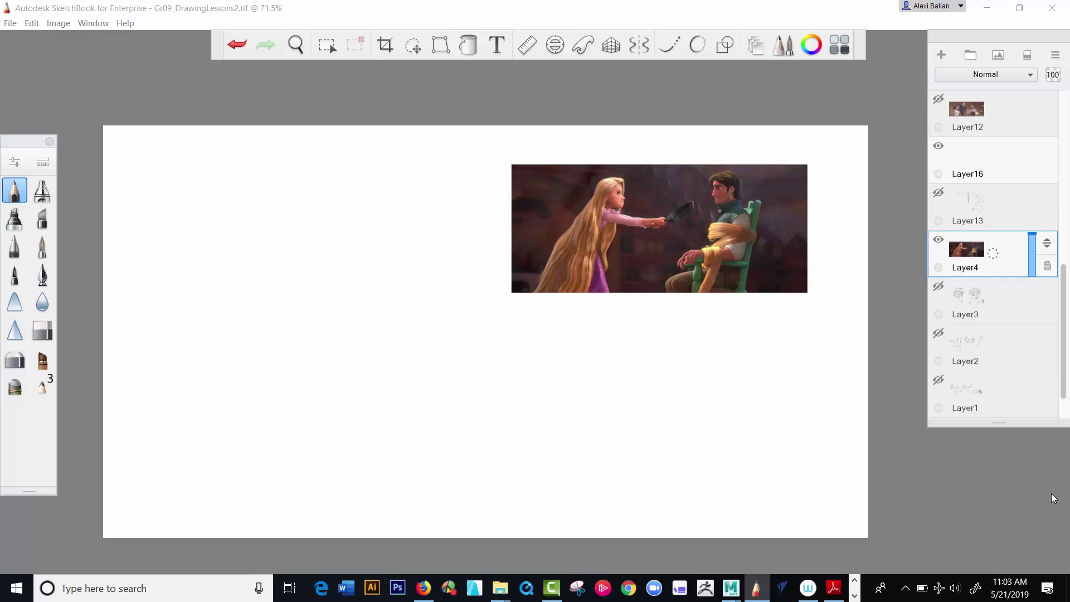
left_click_drag(1032, 234, 1031, 252)
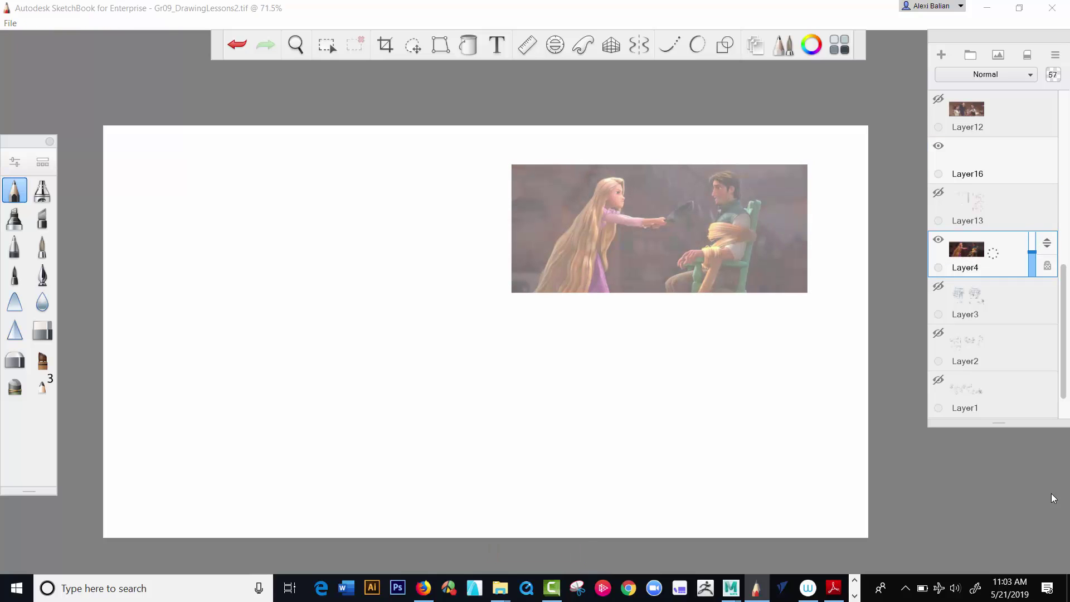
left_click_drag(1032, 252, 1031, 233)
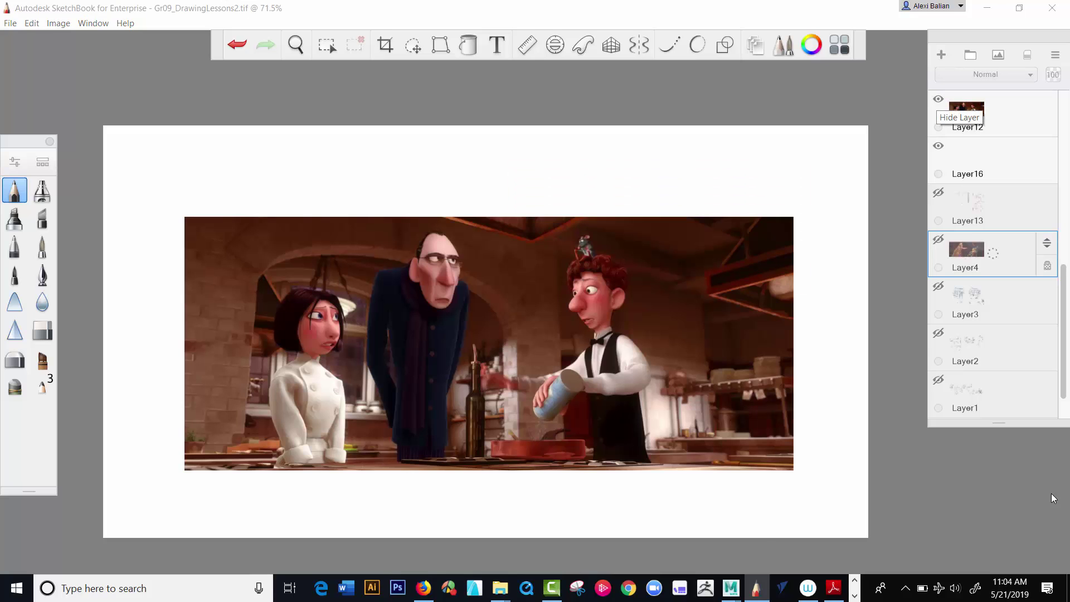
- Lower Layer12's opacity to 67 and set the pencil colour to bright green (H 119, S 82, L 52)
left_click(1003, 113)
left_click_drag(1031, 95, 1032, 107)
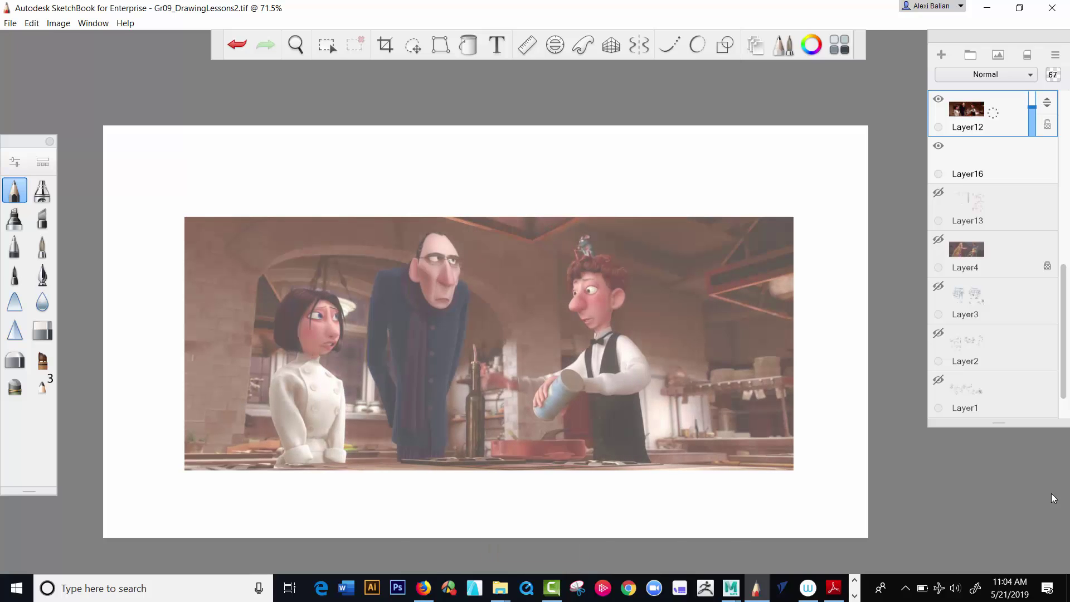
left_click(811, 44)
left_click(648, 205)
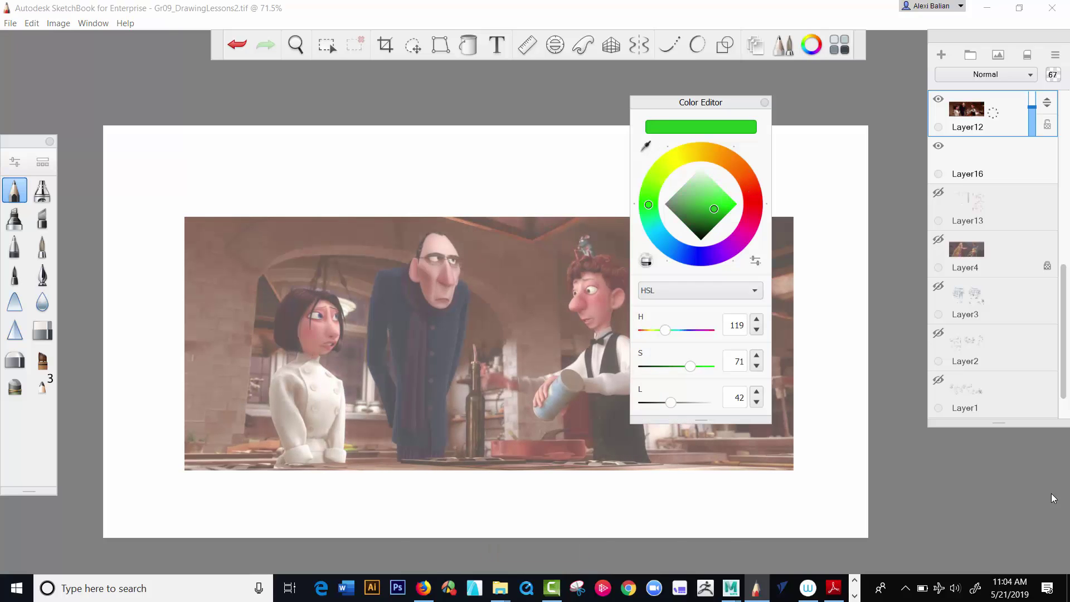
left_click(722, 201)
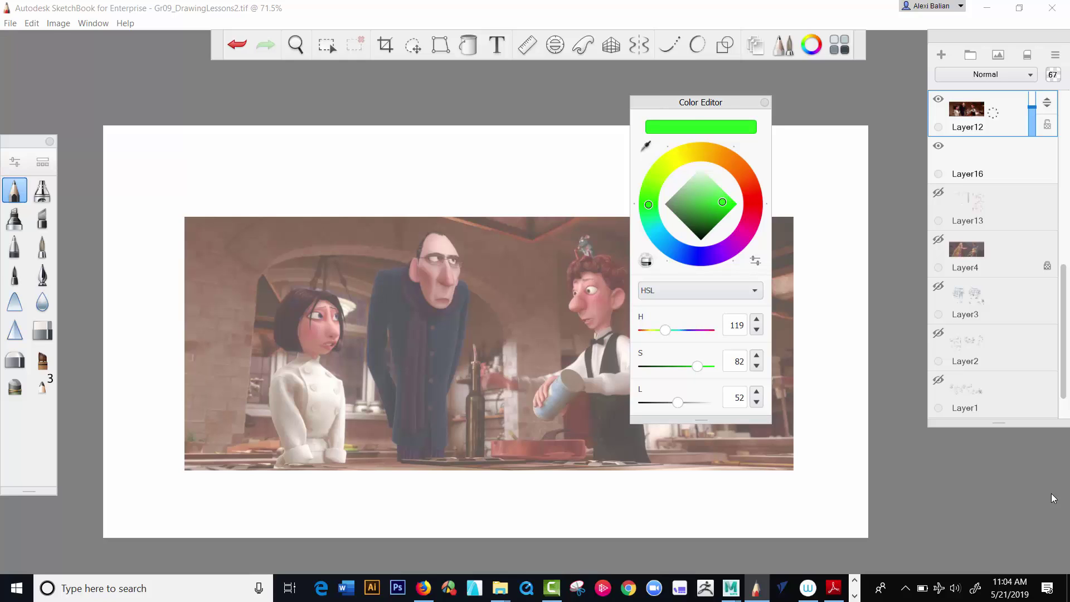
key("c")
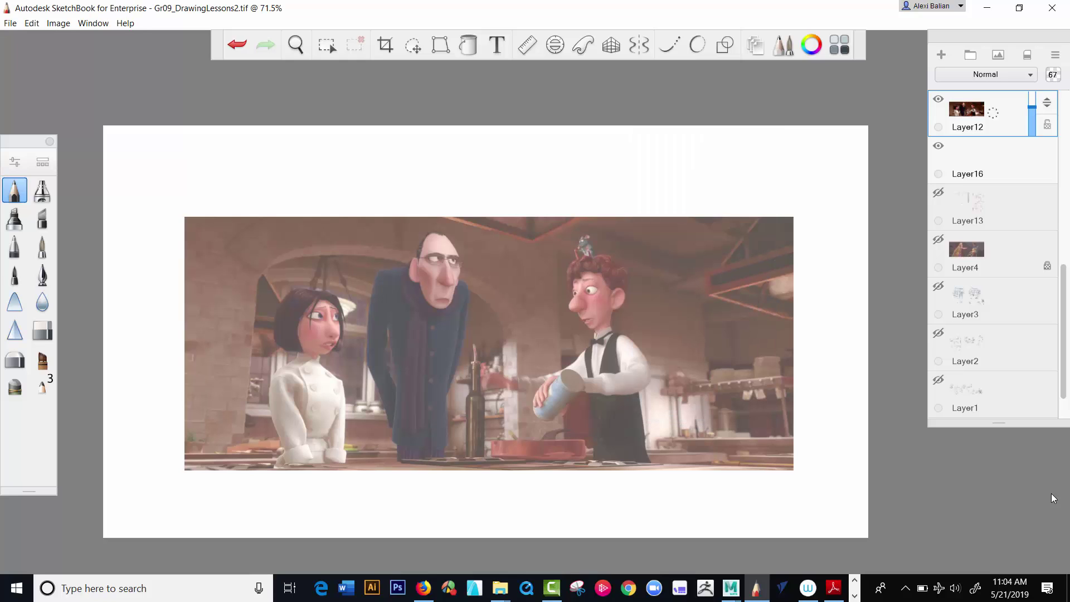
mouse_move(313, 318)
left_mouse_down()
mouse_move(604, 301)
mouse_move(574, 298)
left_mouse_up()
left_click_drag(460, 262, 574, 293)
left_click_drag(1031, 106, 1032, 92)
key("ctrl+z")
key("ctrl+z")
key("ctrl+z")
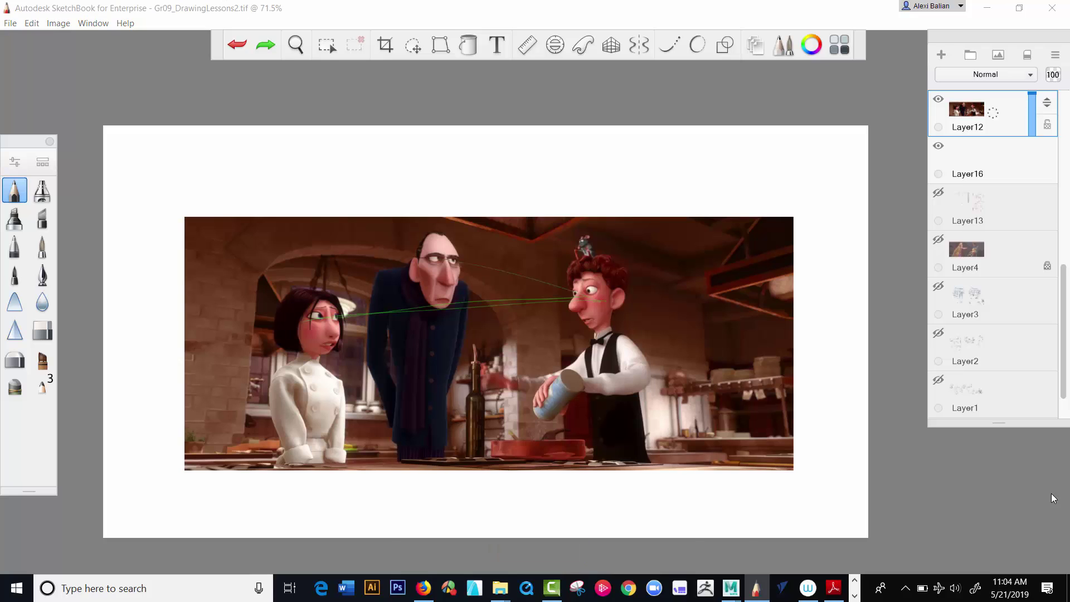
key("ctrl+y")
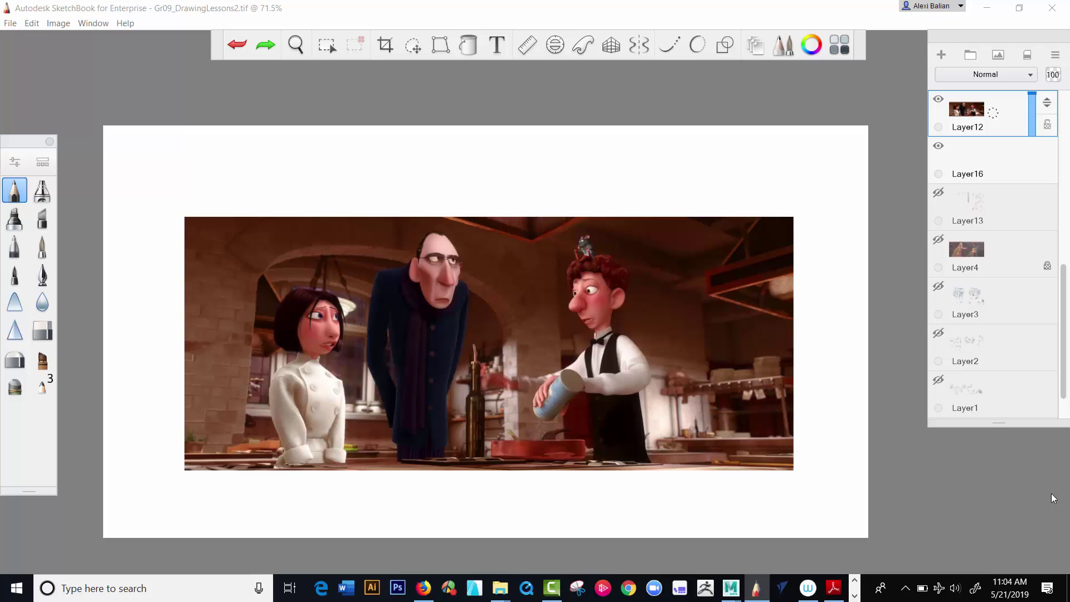
- Lock the Layer12 film still and add a new layer above it
left_click(1047, 124)
left_click(941, 54)
- Lower Layer12's opacity to 58 and, with a larger pencil size, draw green vertical thirds lines across the still's full height
left_click(992, 160)
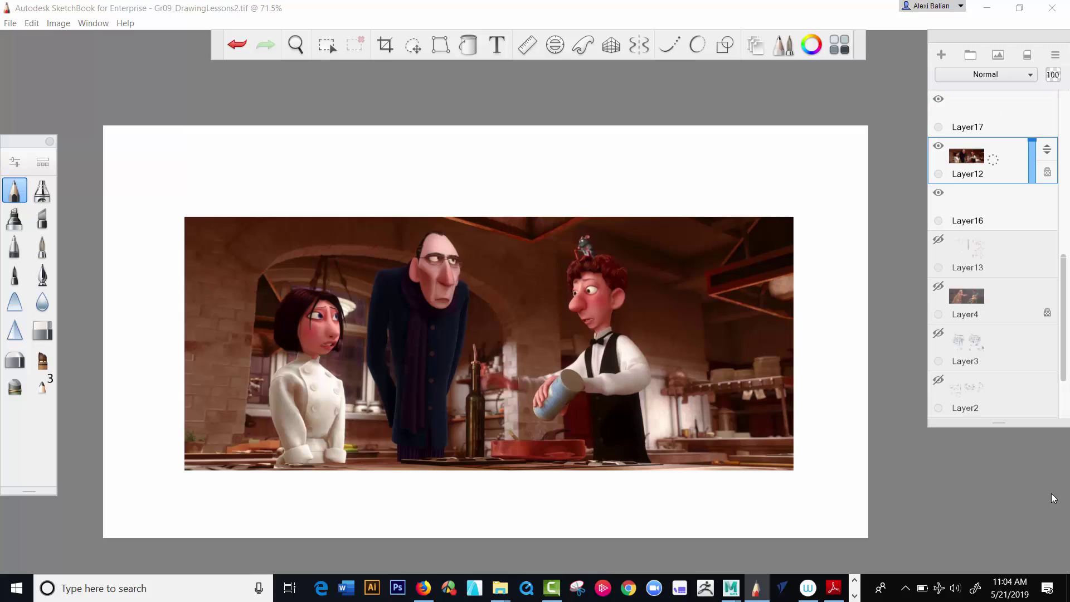
left_click_drag(1031, 139, 1032, 157)
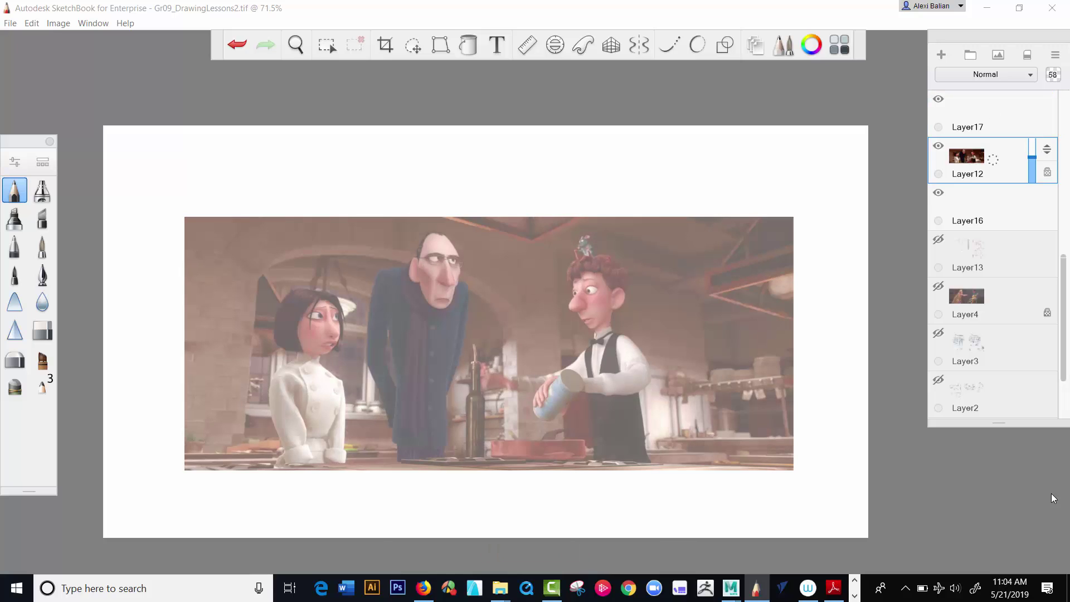
key("bracketright")
key("bracketright")
key("bracketright")
left_click_drag(599, 218, 589, 470)
left_click_drag(378, 217, 386, 469)
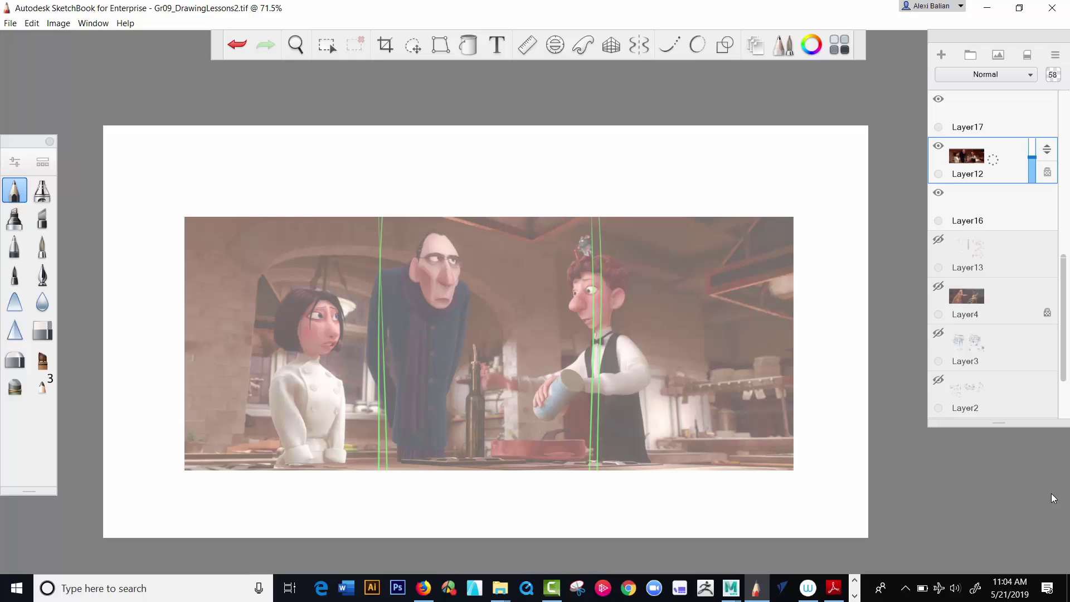
- Draw green sight lines linking the woman's and the tall man's eyes to the red-haired character's face
mouse_move(340, 318)
left_mouse_down()
mouse_move(580, 288)
mouse_move(446, 260)
left_mouse_up()
mouse_move(451, 264)
left_mouse_down()
mouse_move(602, 296)
mouse_move(276, 343)
left_mouse_up()
mouse_move(351, 327)
left_mouse_down()
mouse_move(574, 294)
mouse_move(460, 269)
left_mouse_up()
left_click_drag(572, 291, 349, 323)
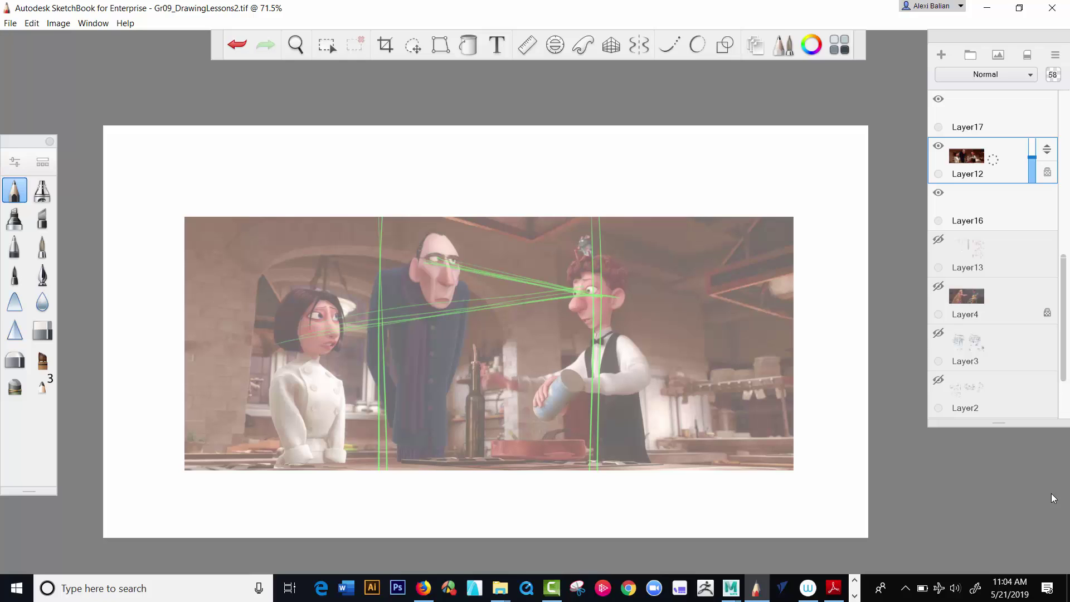
- Raise Layer12's opacity to 77 and trace the sloping ceiling beam and the vertical edge below its right end
left_click_drag(1031, 157, 1032, 150)
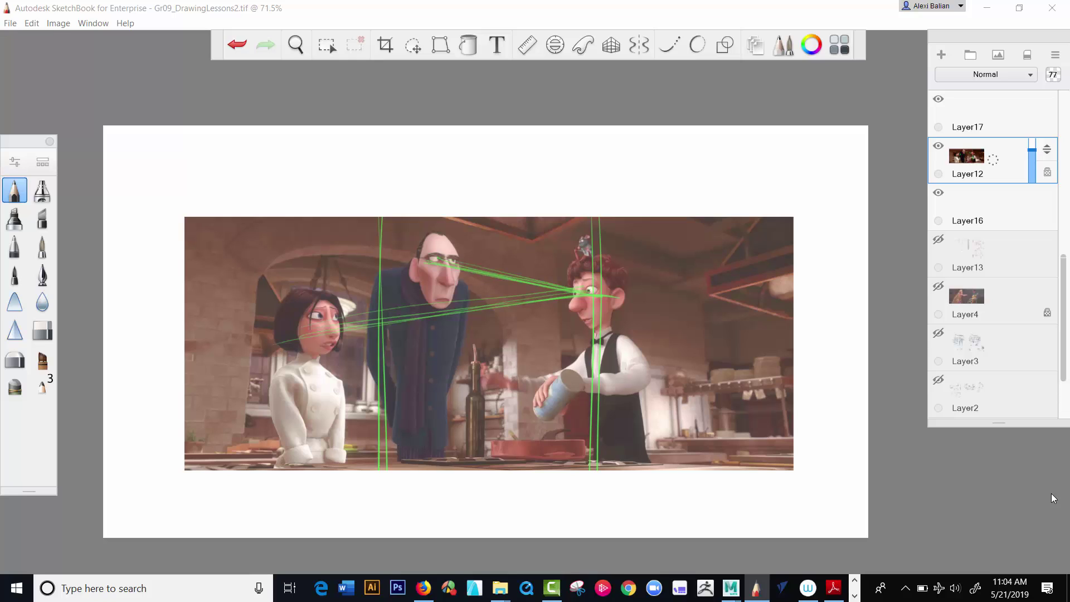
left_click_drag(588, 252, 720, 291)
mouse_move(521, 237)
left_mouse_down()
mouse_move(720, 297)
mouse_move(696, 376)
mouse_move(699, 470)
left_mouse_up()
left_click_drag(705, 297, 704, 470)
- Trace the curved background arch that frames the woman and the tall man
left_click_drag(504, 310, 512, 447)
left_click_drag(516, 340, 249, 356)
mouse_move(242, 396)
left_mouse_down()
mouse_move(389, 255)
mouse_move(516, 452)
left_mouse_up()
- Draw a vertical line beside the red-haired character and a small arrow near the base of the bottle
left_click_drag(569, 240, 565, 463)
left_click_drag(490, 439, 440, 407)
left_click_drag(470, 411, 462, 431)
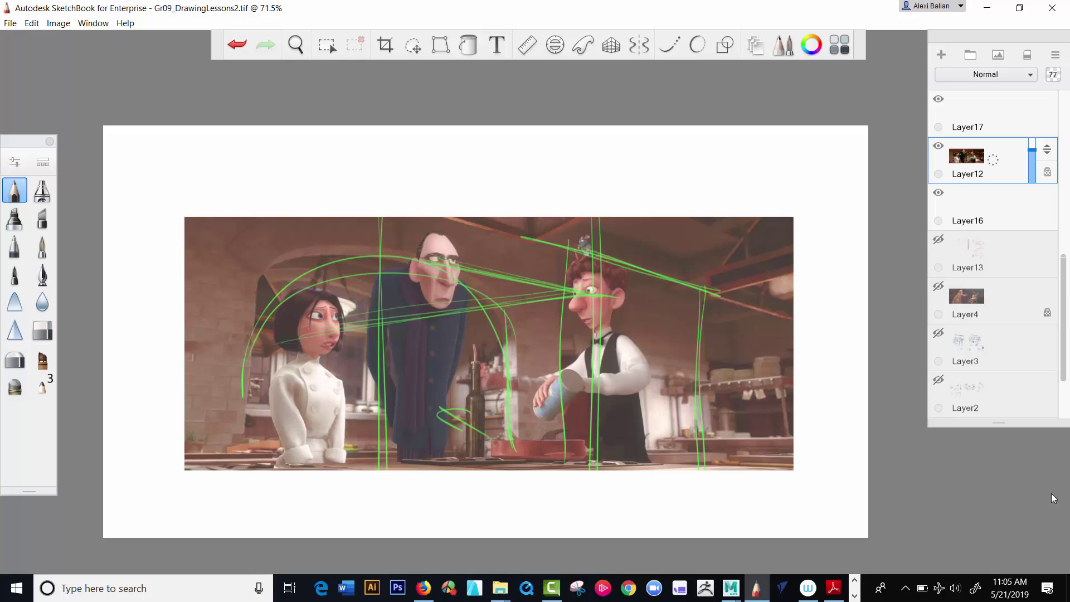
- Add small green scribbles on the wall beside the woman and in the gap between her and the tall man
left_click_drag(207, 359, 222, 376)
left_click_drag(346, 363, 355, 369)
- Switch to Adobe Reader to examine the snowman layout exemplar's rendered shot, and bring up the postcard scene in Maya
key("alt+Tab")
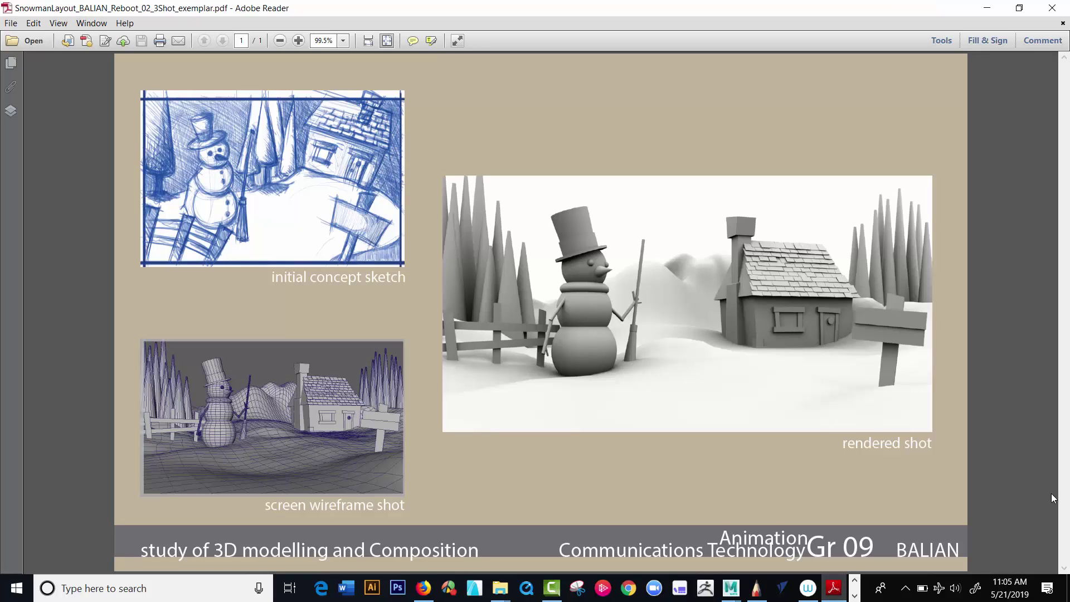
left_click(625, 203)
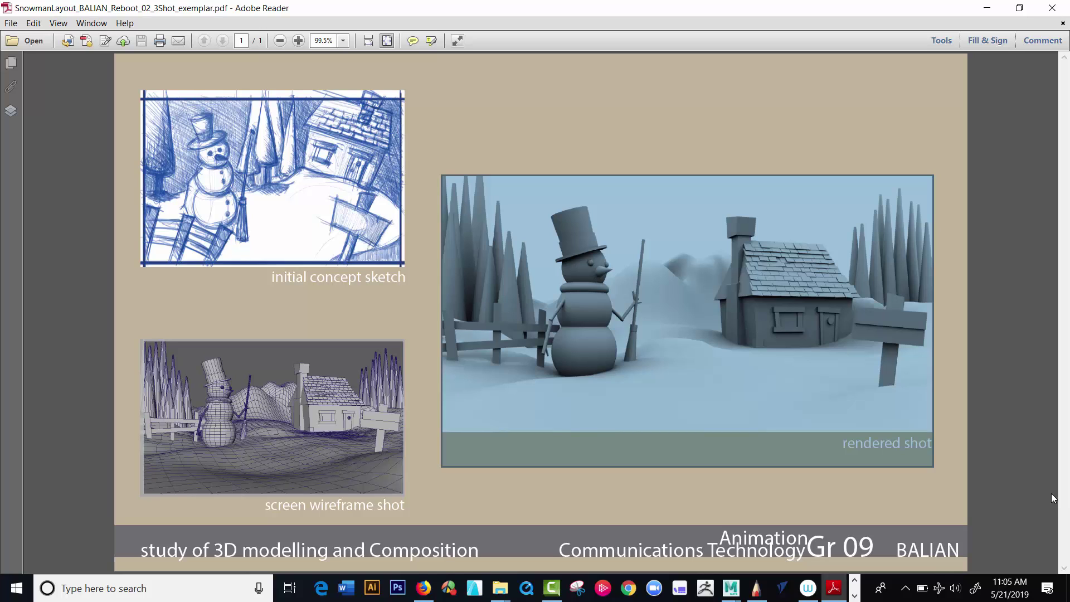
left_click(1054, 498)
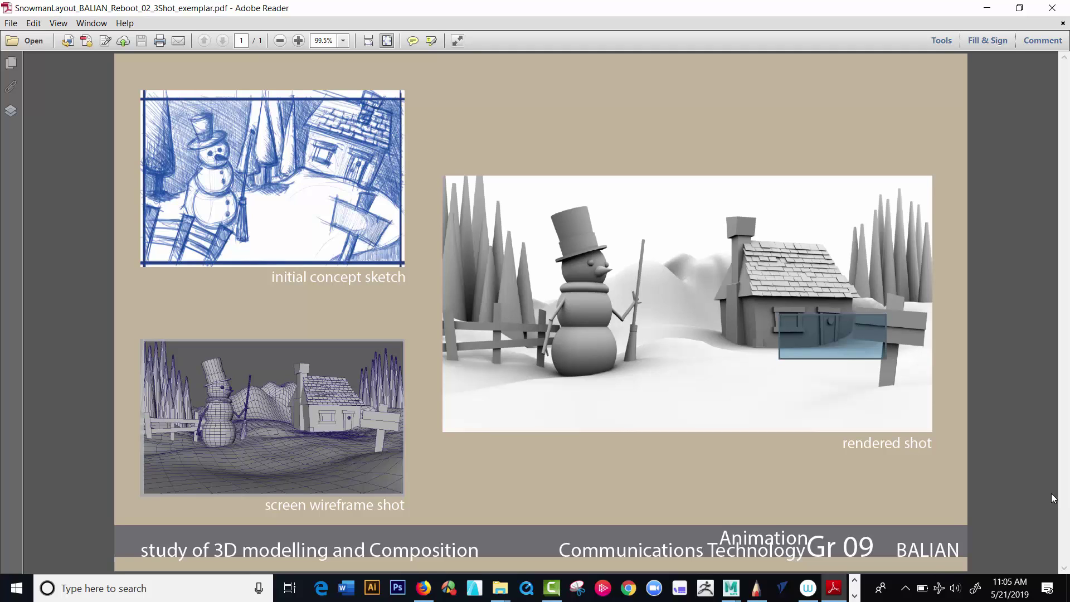
key("alt+Tab")
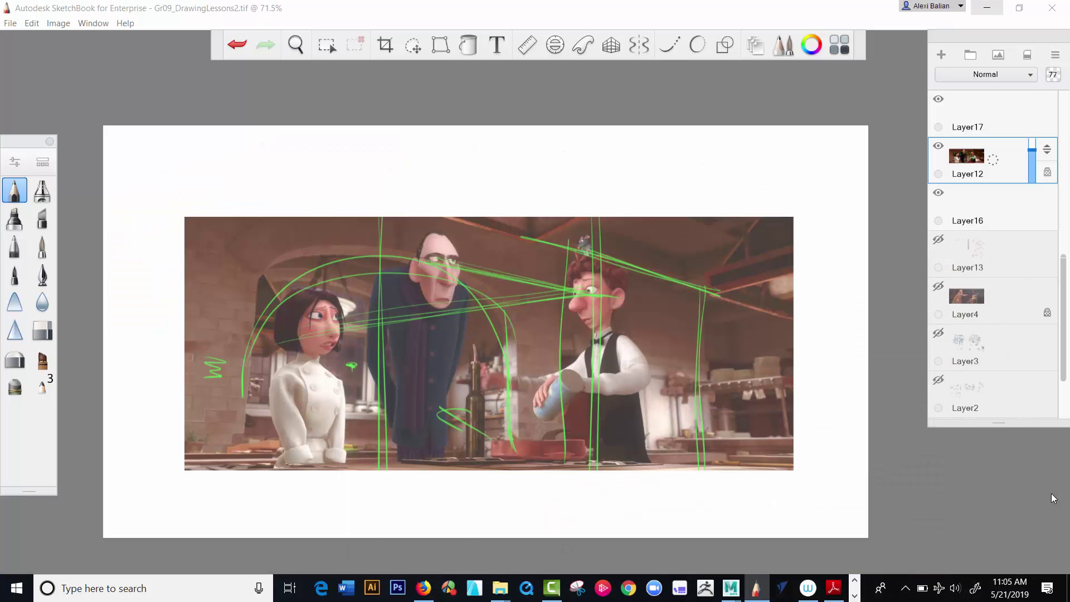
left_click(729, 590)
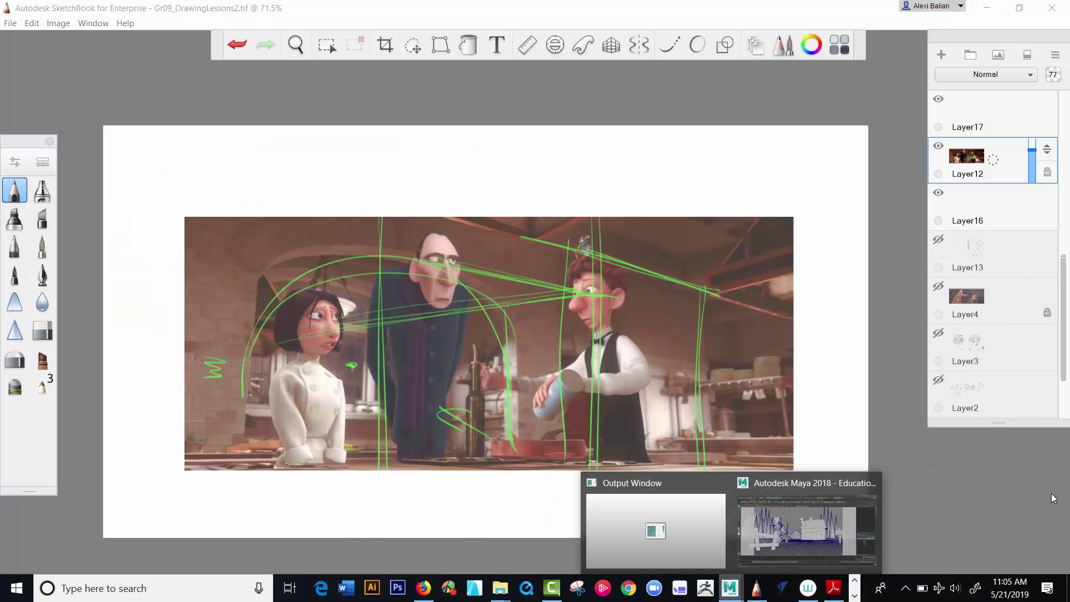
left_click(806, 529)
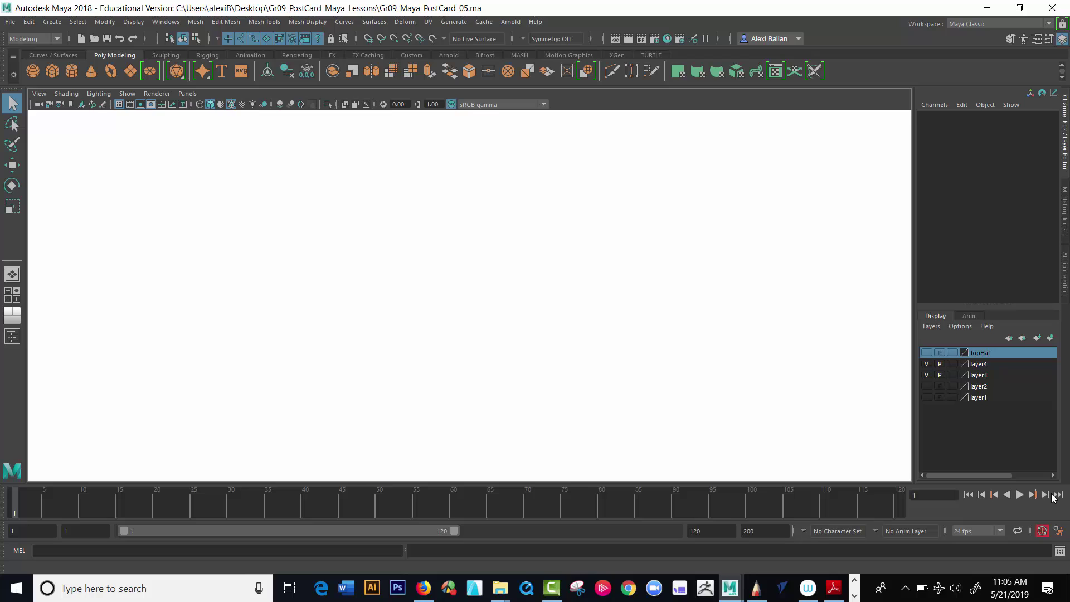
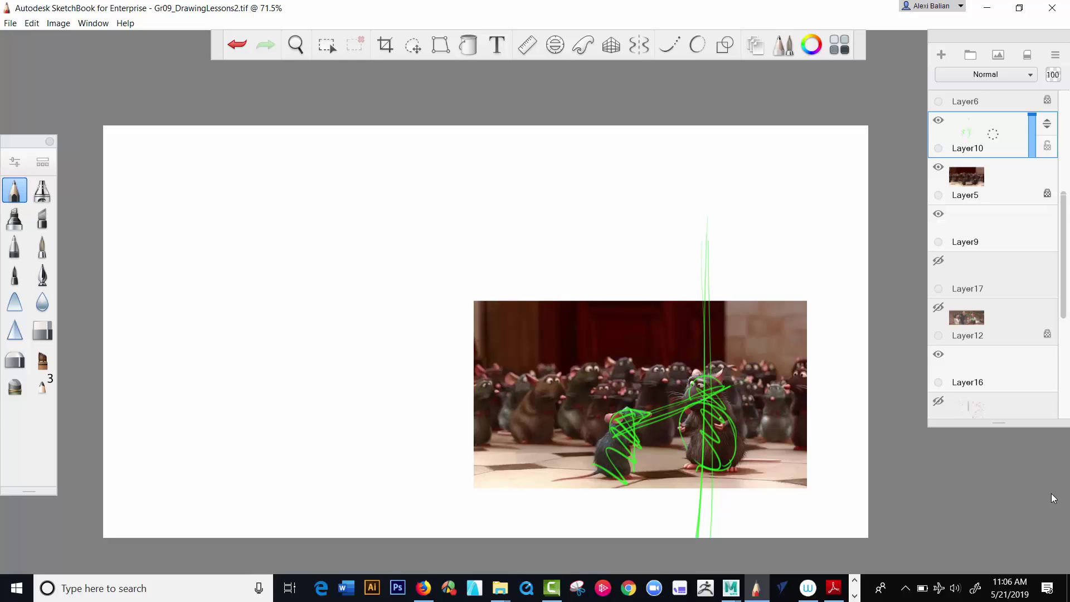
- Outline several background rats left of the centre of the crowd still with narrow green arches
mouse_move(558, 384)
left_mouse_down()
mouse_move(555, 437)
mouse_move(528, 441)
left_mouse_up()
mouse_move(581, 368)
left_mouse_down()
mouse_move(600, 381)
mouse_move(573, 437)
mouse_move(590, 427)
left_mouse_up()
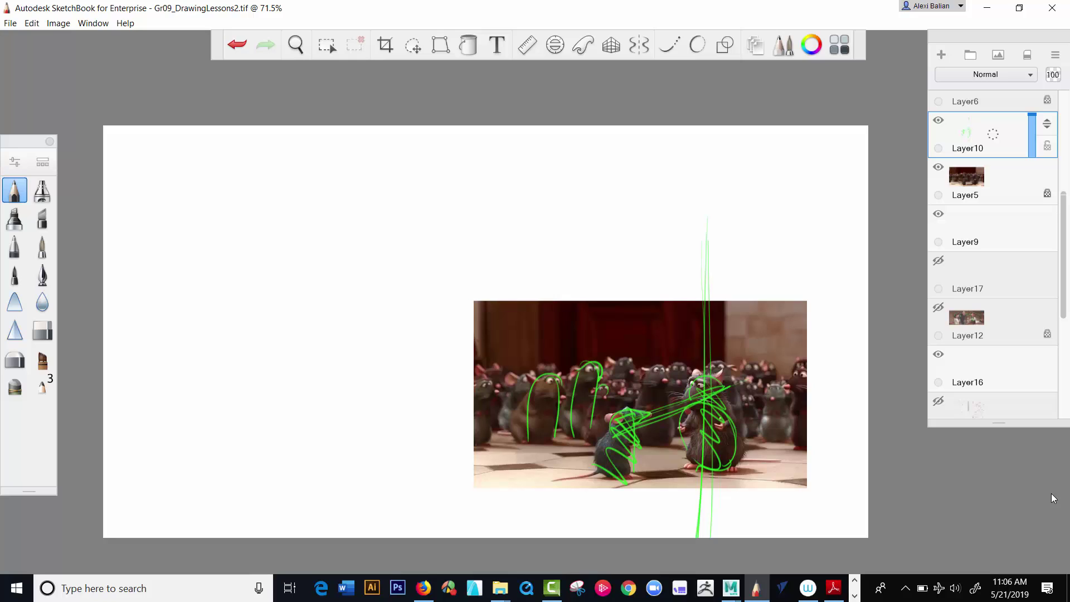
left_click_drag(598, 391, 595, 443)
left_click_drag(605, 386, 610, 413)
mouse_move(613, 362)
left_mouse_down()
mouse_move(630, 385)
mouse_move(616, 384)
mouse_move(628, 440)
left_mouse_up()
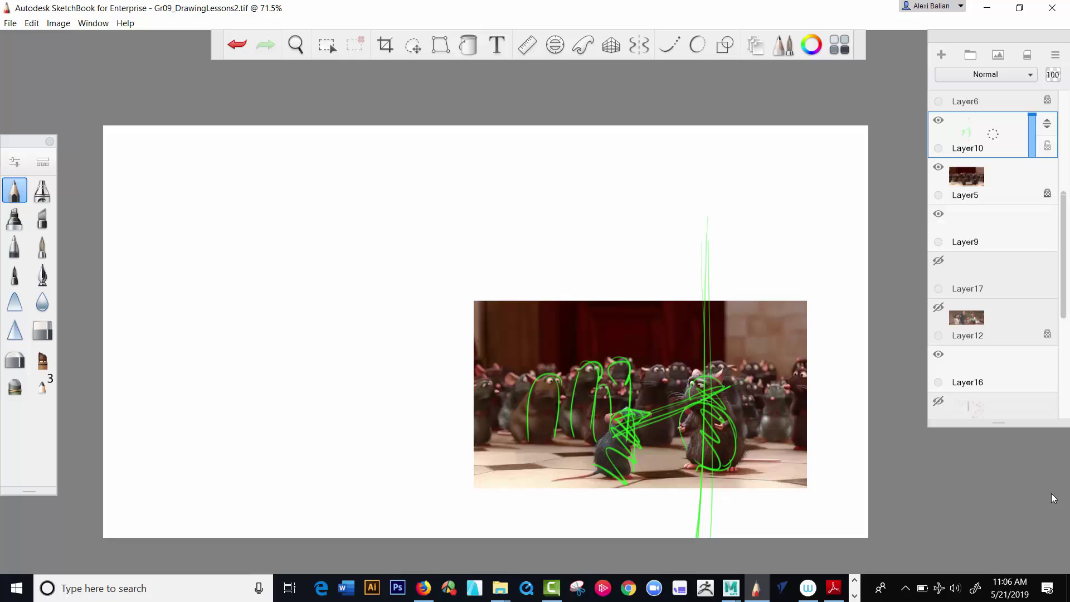
- Sketch a row of five equally tall, narrow cones above the rat still and cross them with a long horizontal line
left_click_drag(562, 167, 565, 250)
mouse_move(561, 167)
left_mouse_down()
mouse_move(549, 251)
mouse_move(566, 250)
mouse_move(528, 251)
left_mouse_up()
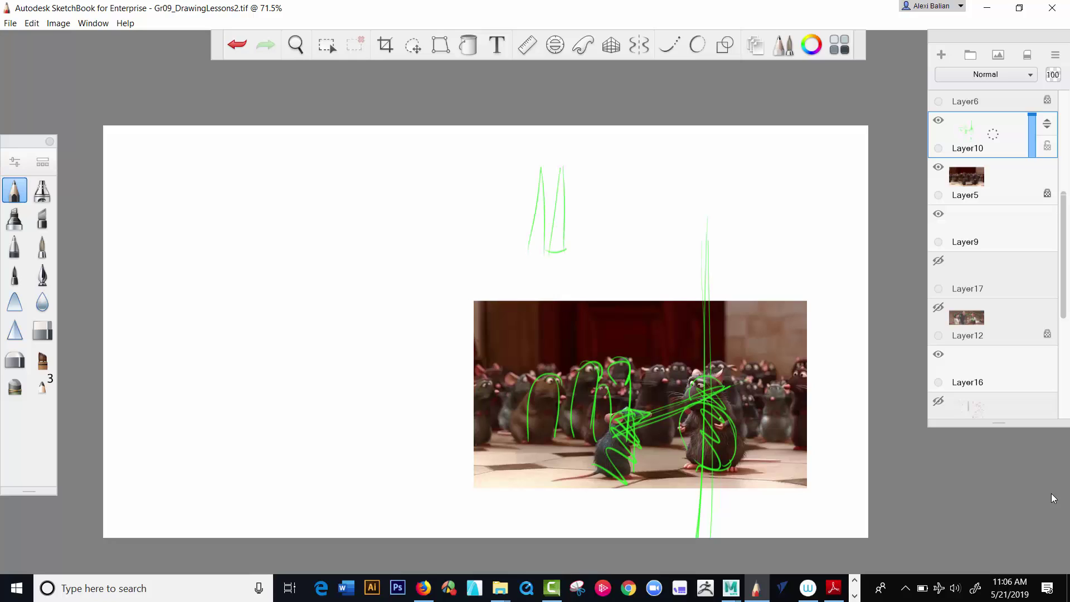
mouse_move(574, 167)
left_mouse_down()
mouse_move(567, 257)
mouse_move(579, 203)
mouse_move(585, 254)
left_mouse_up()
left_click_drag(566, 252, 587, 250)
left_click_drag(593, 167, 585, 252)
mouse_move(597, 167)
left_mouse_down()
mouse_move(584, 253)
mouse_move(607, 256)
mouse_move(618, 167)
mouse_move(630, 255)
left_mouse_up()
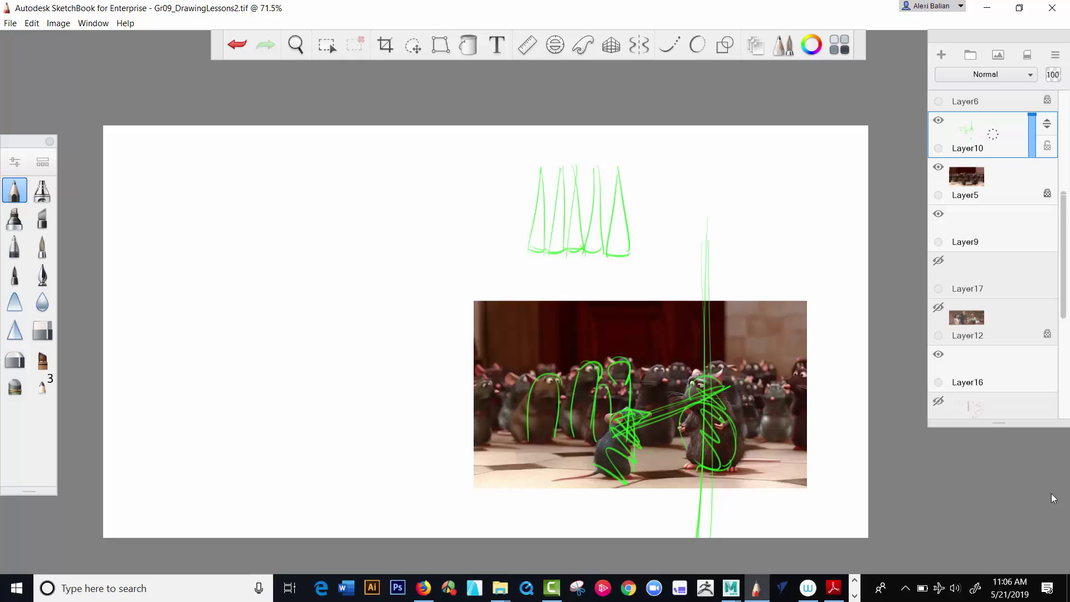
left_click_drag(433, 205, 766, 212)
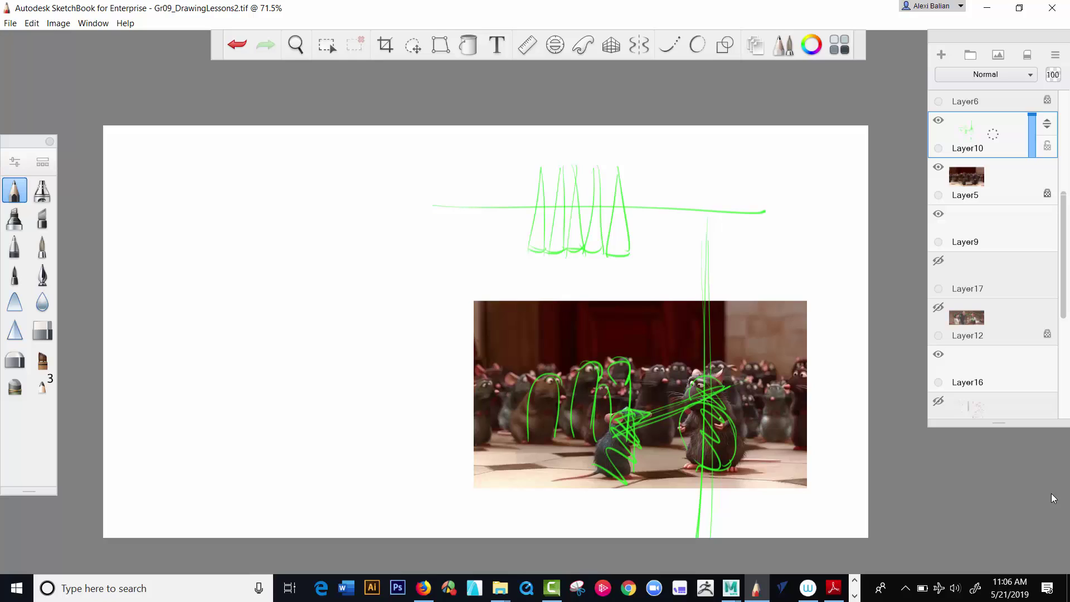
- Trace a wave along the rat crowd's heads and rework the cones above to varied heights under a similar wavy line
mouse_move(560, 372)
left_mouse_down()
mouse_move(834, 384)
mouse_move(465, 354)
mouse_move(811, 370)
mouse_move(826, 354)
left_mouse_up()
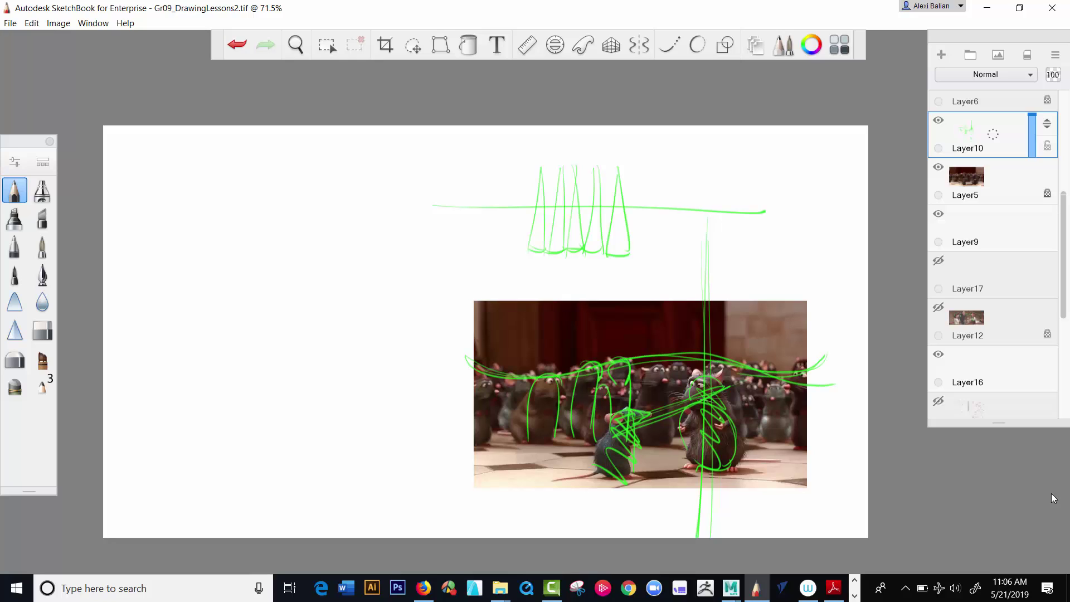
mouse_move(564, 246)
left_mouse_down()
mouse_move(575, 137)
mouse_move(583, 246)
mouse_move(597, 156)
left_mouse_up()
mouse_move(600, 155)
left_mouse_down()
mouse_move(600, 250)
mouse_move(624, 184)
left_mouse_up()
mouse_move(619, 186)
left_mouse_down()
mouse_move(632, 248)
mouse_move(662, 223)
mouse_move(644, 254)
left_mouse_up()
mouse_move(690, 139)
left_mouse_down()
mouse_move(677, 151)
mouse_move(468, 183)
left_mouse_up()
mouse_move(551, 240)
left_mouse_down()
mouse_move(559, 156)
mouse_move(565, 231)
left_mouse_up()
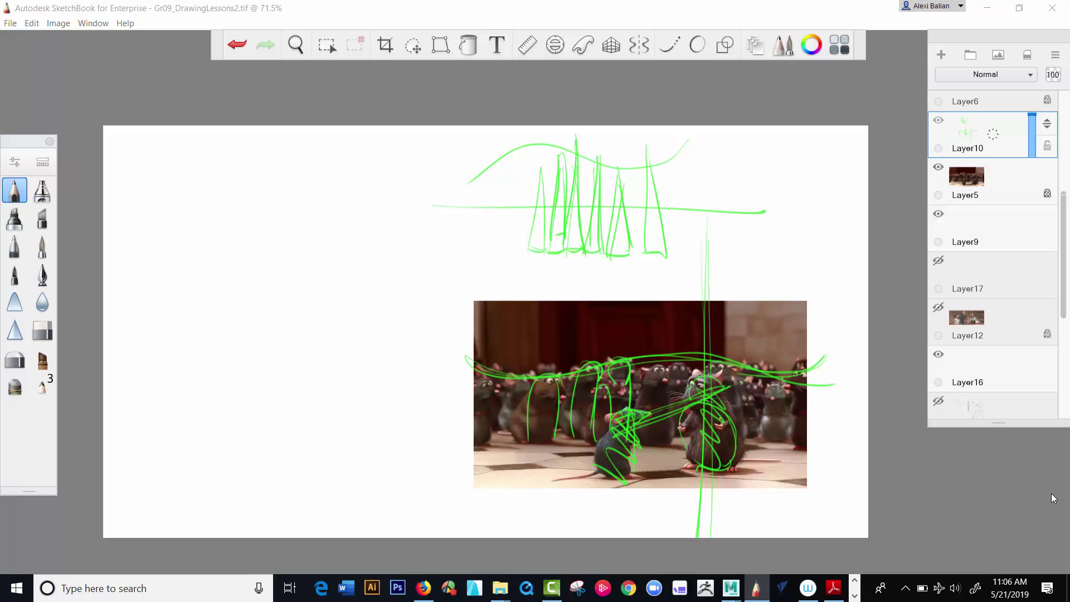
- Hide Layer10 and Layer5 and show the rat close-up on Layer6
left_click(938, 120)
left_click(967, 184)
left_click(939, 167)
scroll(992, 254, "up", 3)
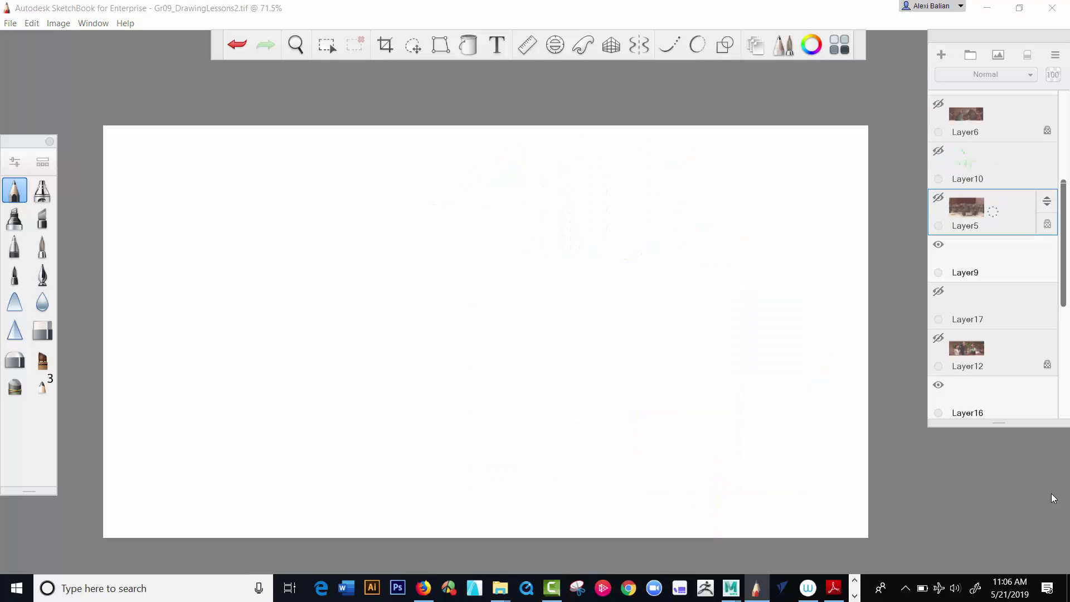
left_click(967, 223)
left_click(938, 204)
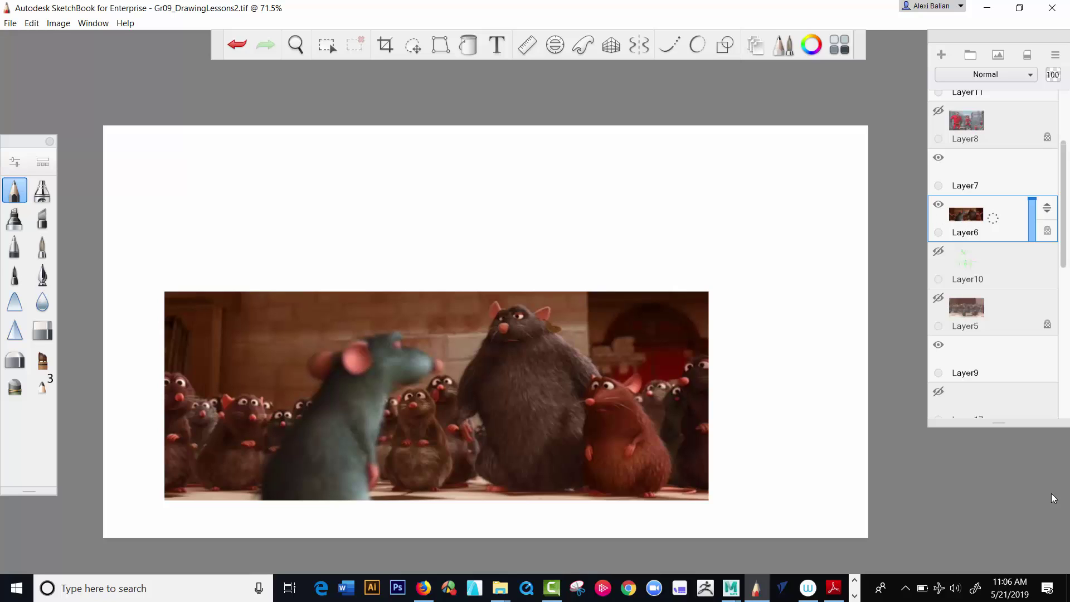
- On Layer7, outline the blue foreground rat's head, neck and rounded lower body in green
left_click(980, 172)
mouse_move(326, 361)
left_mouse_down()
mouse_move(430, 381)
mouse_move(375, 490)
mouse_move(440, 370)
left_mouse_up()
mouse_move(359, 338)
left_mouse_down()
mouse_move(329, 359)
mouse_move(383, 367)
left_mouse_up()
mouse_move(388, 405)
left_mouse_down()
mouse_move(347, 383)
mouse_move(317, 419)
left_mouse_up()
left_click_drag(328, 383, 269, 509)
left_click_drag(265, 468, 373, 508)
left_click_drag(334, 433, 262, 505)
left_click_drag(304, 507, 361, 501)
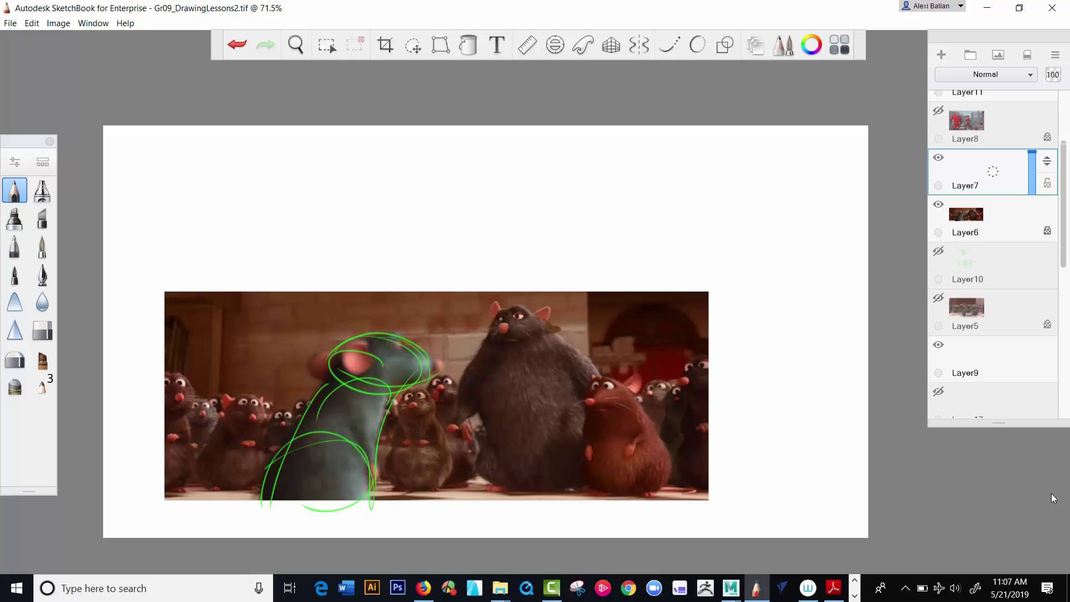
- Draw the blue rat's slanted body axis, a wave across the crowd's heads, and outlines of the large, red and small brown rats
left_click_drag(377, 264, 337, 538)
mouse_move(187, 388)
left_mouse_down()
mouse_move(215, 398)
mouse_move(466, 352)
mouse_move(579, 308)
mouse_move(750, 341)
mouse_move(702, 383)
mouse_move(501, 331)
mouse_move(379, 402)
mouse_move(136, 359)
mouse_move(276, 428)
mouse_move(397, 398)
mouse_move(570, 312)
mouse_move(742, 376)
mouse_move(614, 379)
mouse_move(666, 502)
left_mouse_up()
left_click_drag(629, 393, 582, 493)
mouse_move(552, 332)
left_mouse_down()
mouse_move(481, 343)
mouse_move(466, 491)
left_mouse_up()
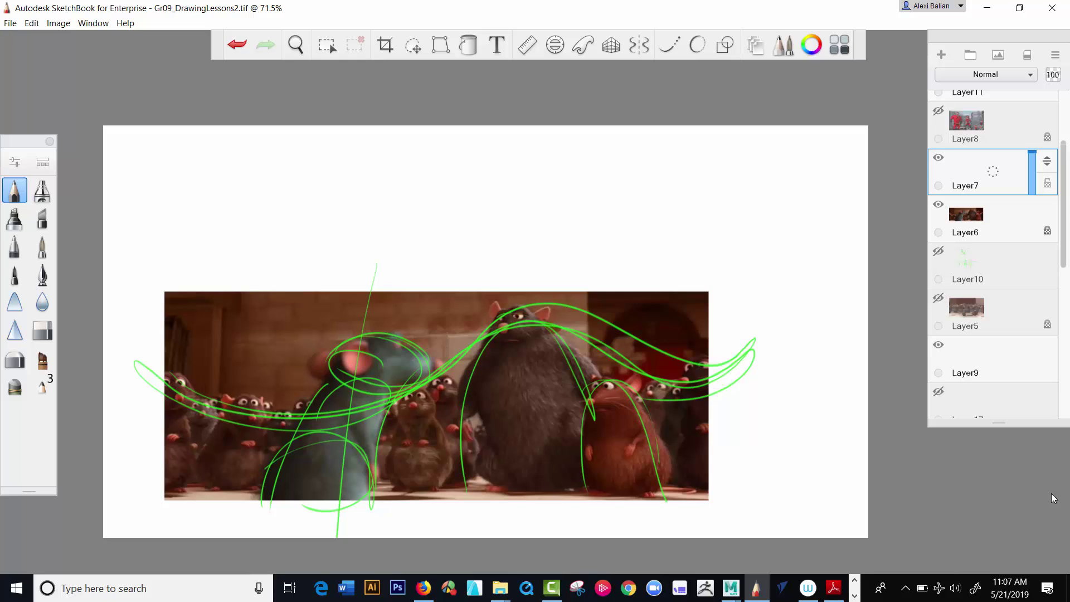
left_click_drag(443, 393, 434, 432)
left_click_drag(401, 393, 432, 432)
- Draw sight lines from the blue rat's head to the red rat's face and the large rat's face
mouse_move(366, 370)
left_mouse_down()
mouse_move(516, 329)
mouse_move(622, 415)
left_mouse_up()
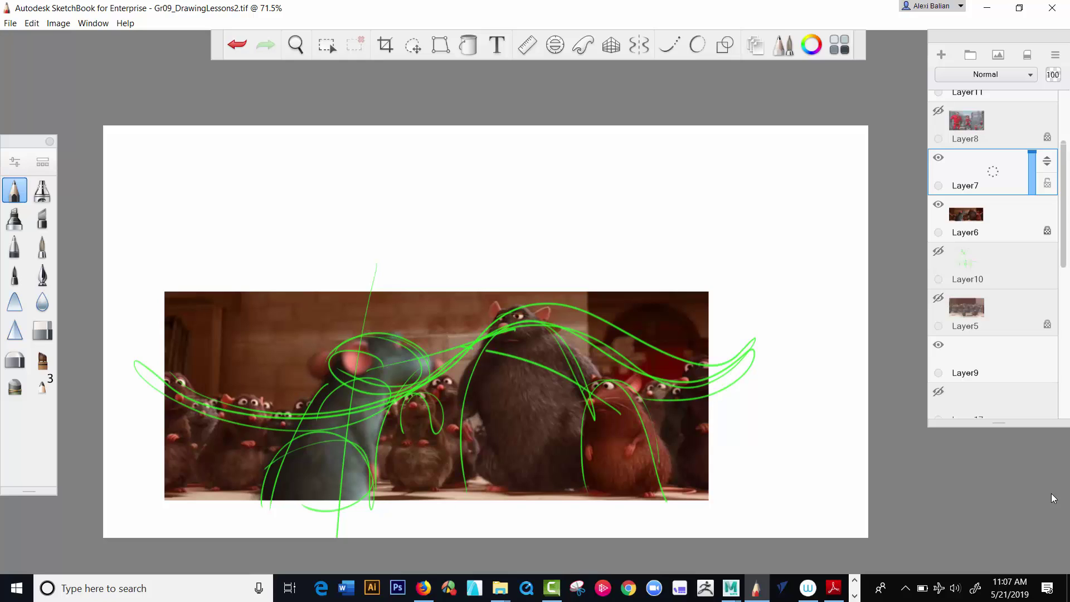
left_click_drag(466, 371, 610, 394)
mouse_move(346, 355)
left_mouse_down()
mouse_move(605, 396)
mouse_move(532, 307)
left_mouse_up()
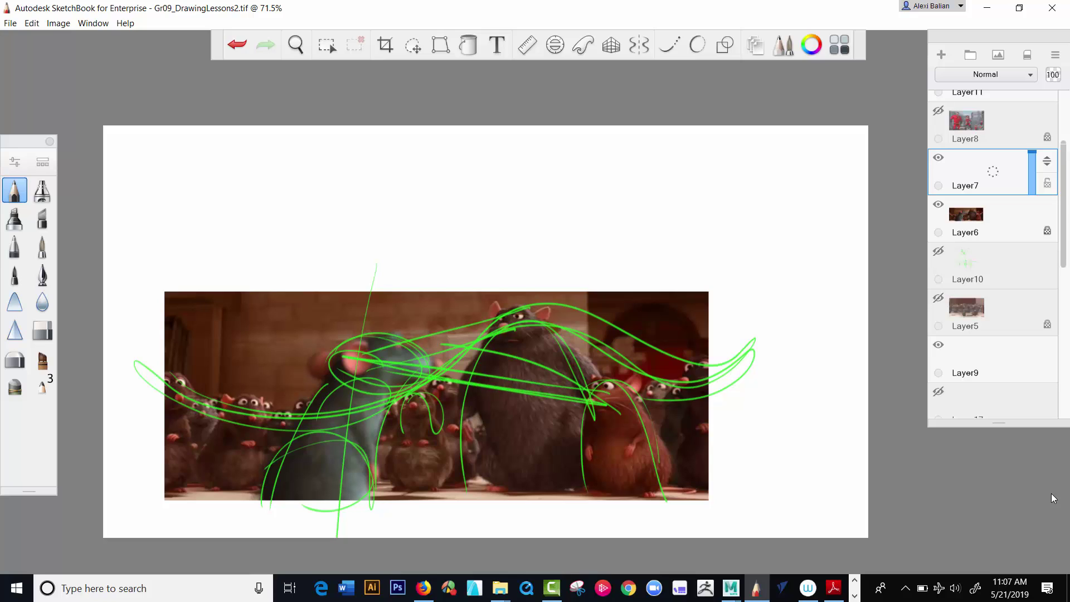
- Hide Layer7 and Layer6, show the superhero family still on Layer8, and make Layer11 active for drawing
left_click(938, 157)
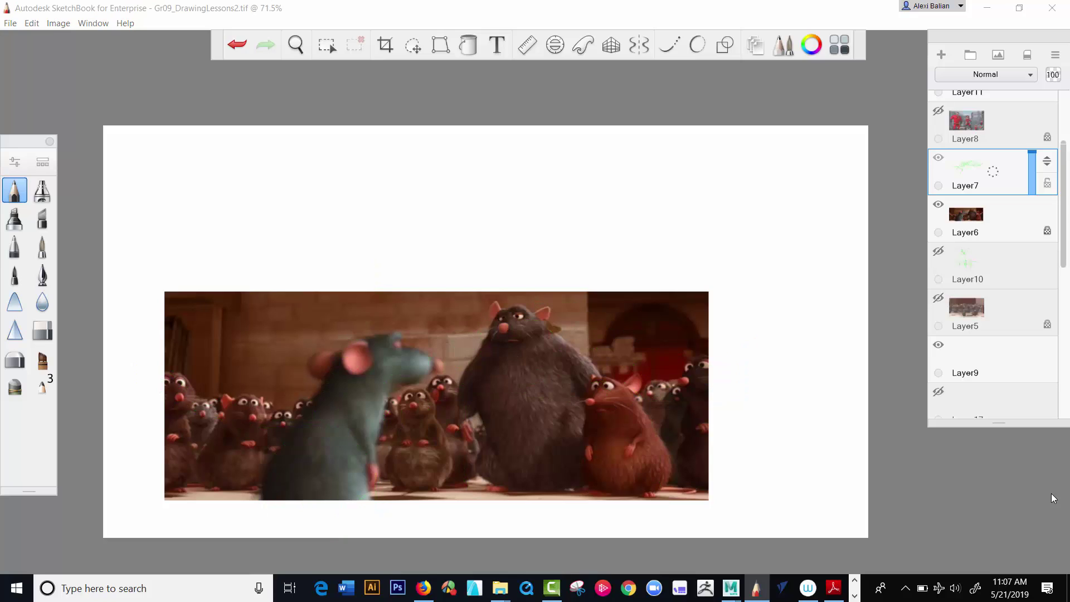
left_click(938, 204)
left_click_drag(1062, 204, 1063, 159)
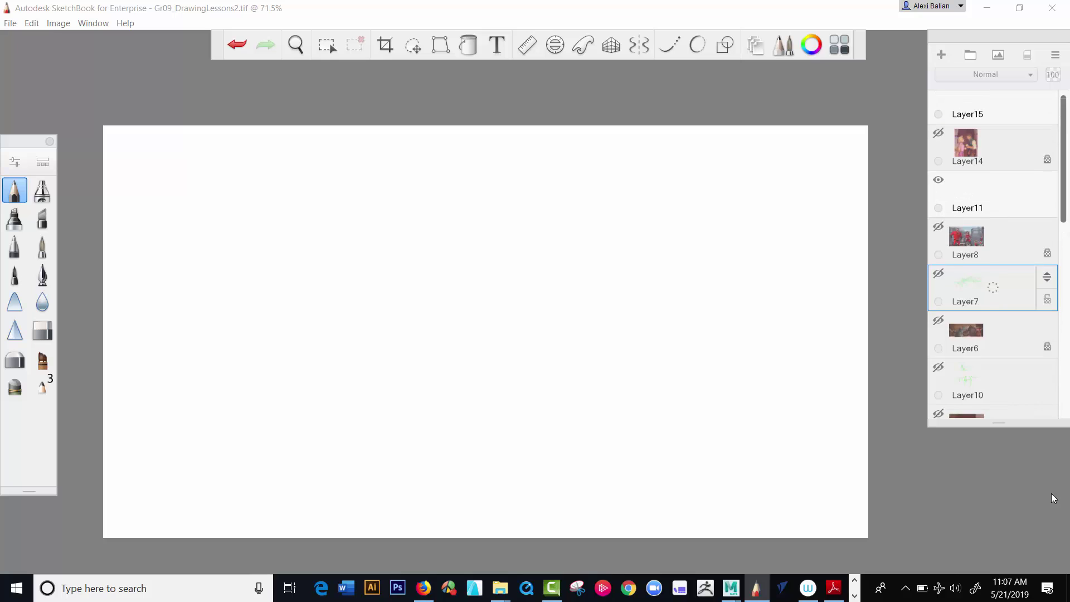
left_click(938, 227)
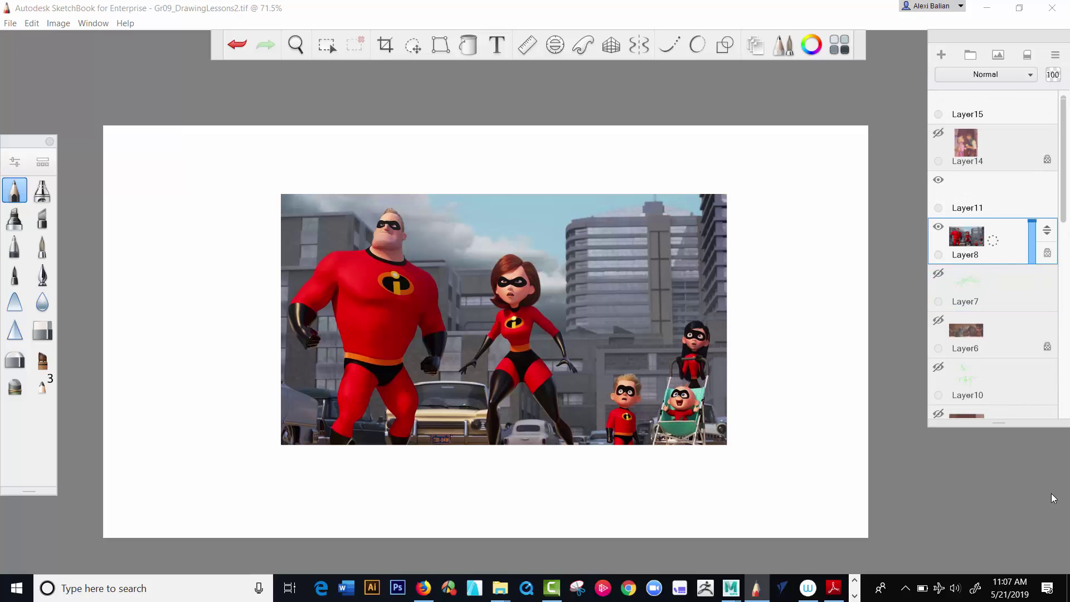
left_click(986, 194)
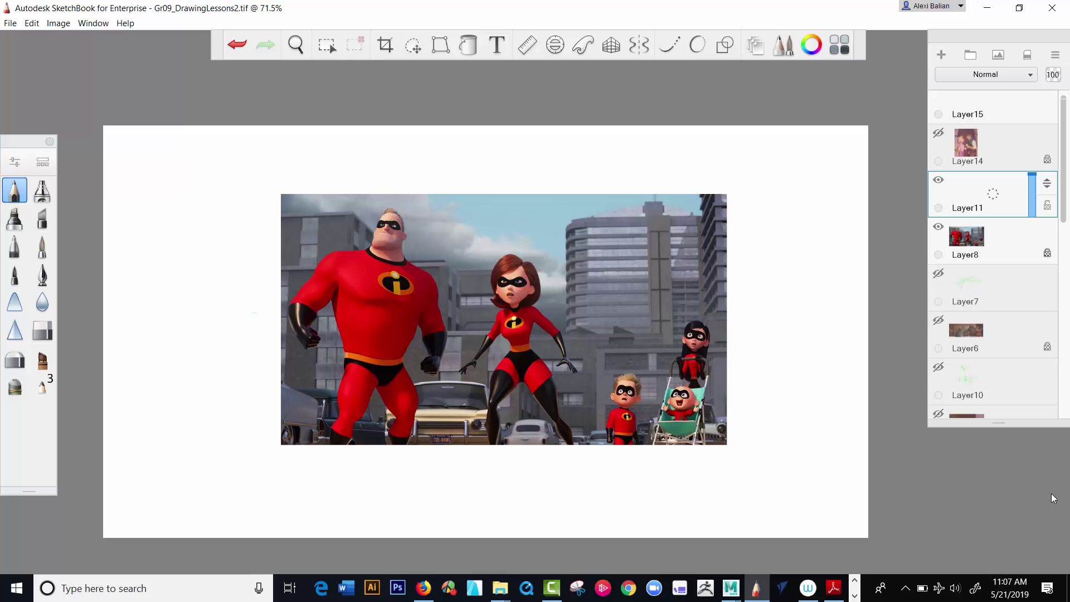
- Draw a sweeping wave over the superhero family's heads and a diagonal arrow from the woman past the large man's head
mouse_move(253, 312)
left_mouse_down()
mouse_move(308, 229)
mouse_move(490, 230)
mouse_move(646, 348)
mouse_move(765, 283)
left_mouse_up()
mouse_move(235, 304)
left_mouse_down()
mouse_move(301, 222)
mouse_move(432, 201)
mouse_move(729, 328)
mouse_move(772, 287)
left_mouse_up()
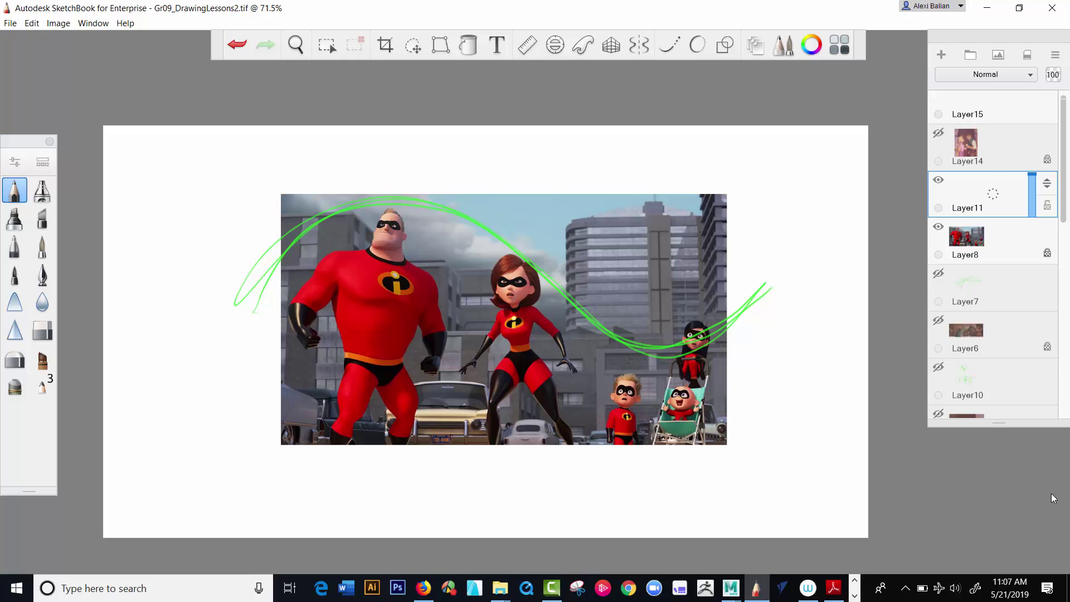
mouse_move(484, 314)
left_mouse_down()
mouse_move(257, 180)
mouse_move(263, 205)
left_mouse_up()
- Sketch three equally tall figures with round heads beside the family still and draw a ground line beneath them
mouse_move(134, 343)
left_mouse_down()
mouse_move(157, 368)
mouse_move(156, 347)
mouse_move(152, 455)
left_mouse_up()
left_click_drag(136, 374, 131, 491)
left_click_drag(189, 341, 181, 376)
mouse_move(206, 390)
left_mouse_down()
mouse_move(207, 498)
mouse_move(189, 500)
left_mouse_up()
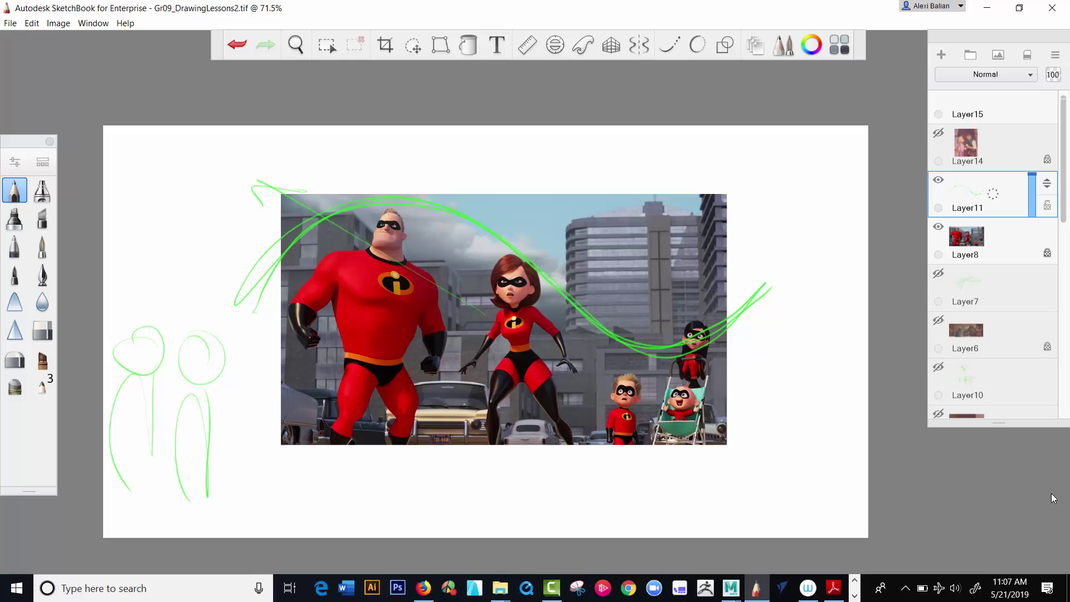
mouse_move(268, 333)
left_mouse_down()
mouse_move(261, 390)
mouse_move(285, 516)
left_mouse_up()
left_click_drag(276, 416, 255, 534)
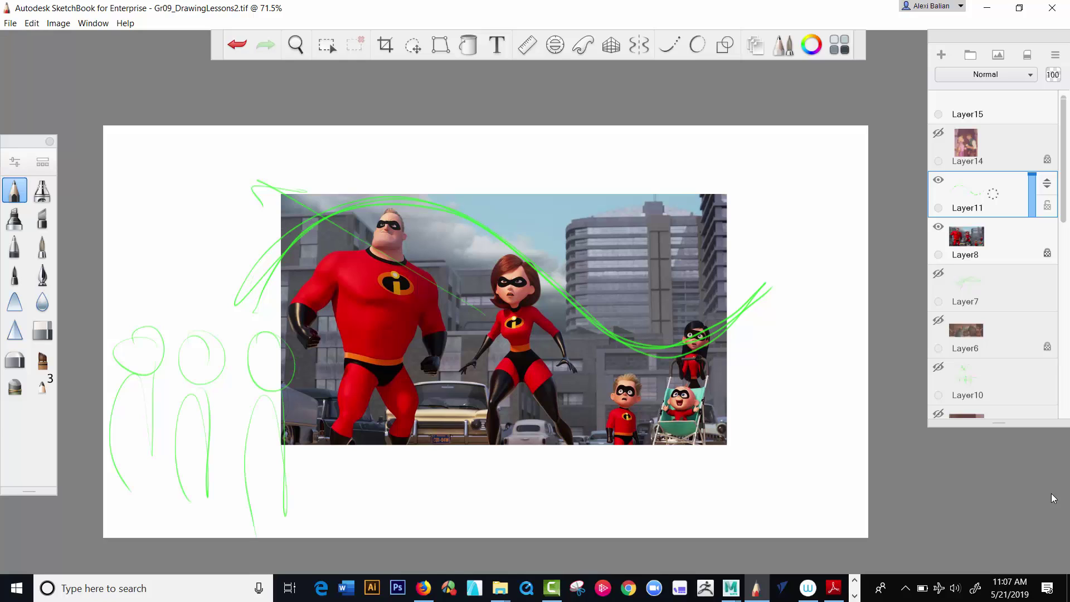
left_click_drag(115, 499, 402, 510)
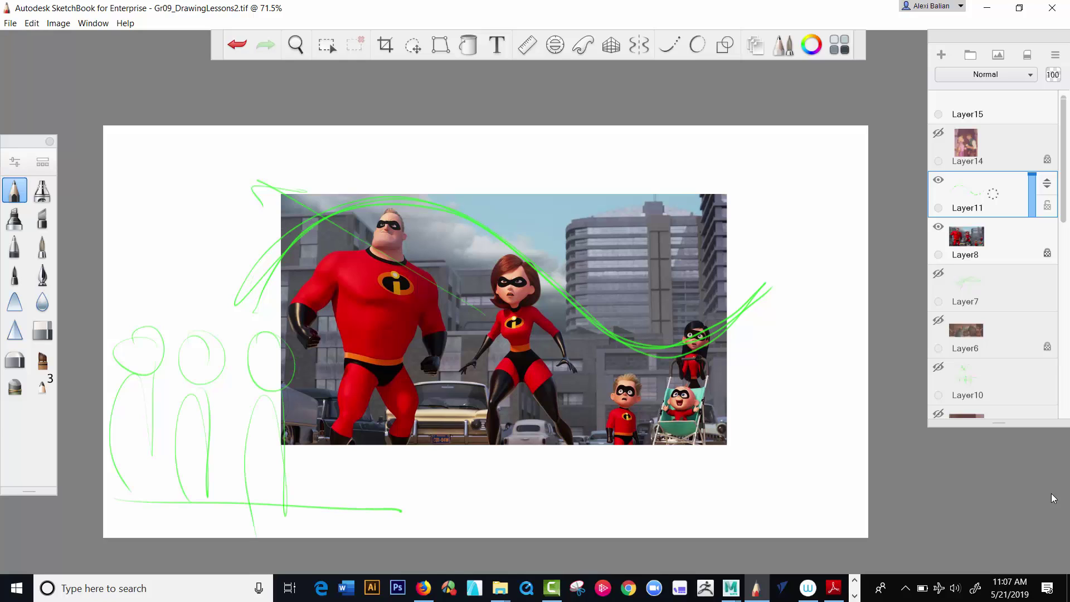
- Retrace the wave over the family's heads and add short directional strokes above the woman and out past the still's right edge
mouse_move(510, 254)
left_mouse_down()
mouse_move(766, 296)
mouse_move(572, 288)
mouse_move(247, 308)
left_mouse_up()
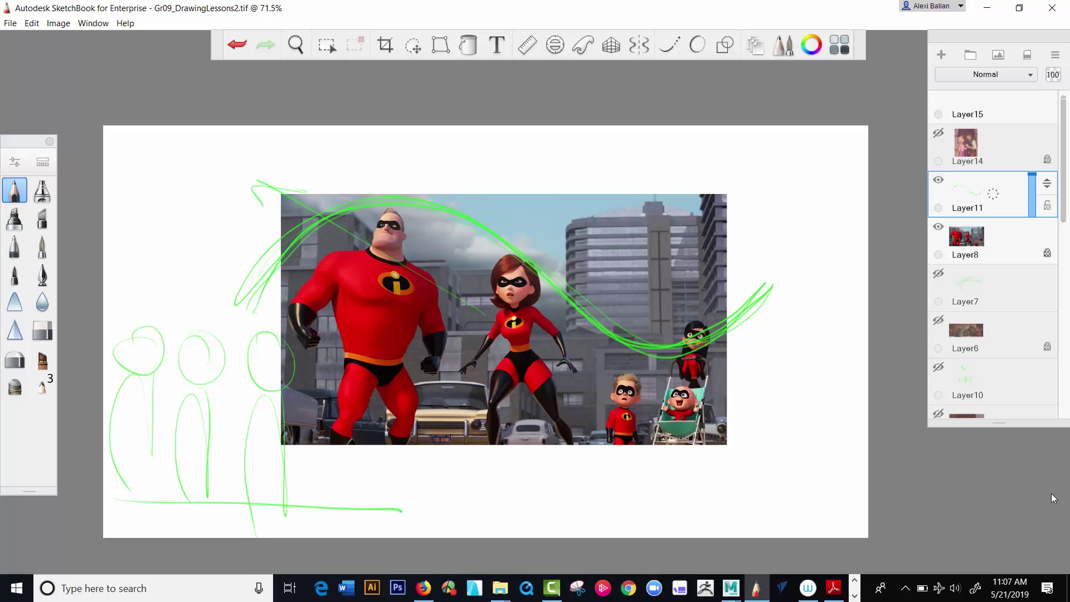
left_click_drag(524, 180, 521, 209)
left_click_drag(700, 402, 772, 428)
mouse_move(788, 411)
left_mouse_down()
mouse_move(774, 447)
mouse_move(799, 424)
mouse_move(808, 463)
left_mouse_up()
mouse_move(612, 234)
left_mouse_down()
mouse_move(796, 219)
mouse_move(815, 245)
left_mouse_up()
left_click_drag(818, 221, 839, 265)
mouse_move(519, 149)
left_mouse_down()
mouse_move(518, 169)
mouse_move(552, 182)
left_mouse_up()
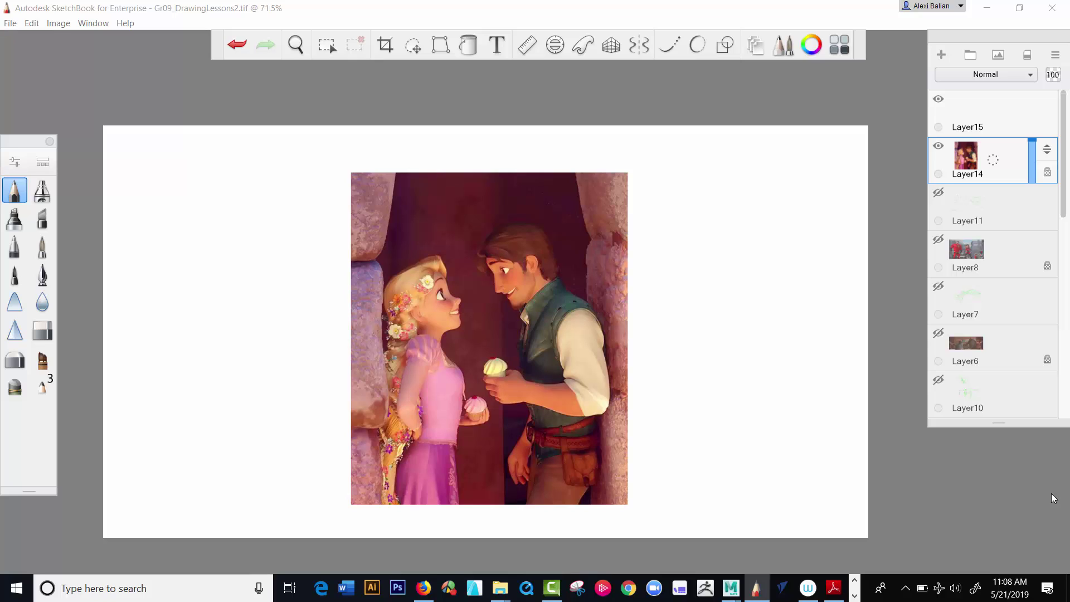
- Over the couple still, draw a sight line between their eyes, a tall arch around them and border lines along the picture edges
mouse_move(397, 314)
left_mouse_down()
mouse_move(568, 248)
mouse_move(440, 302)
left_mouse_up()
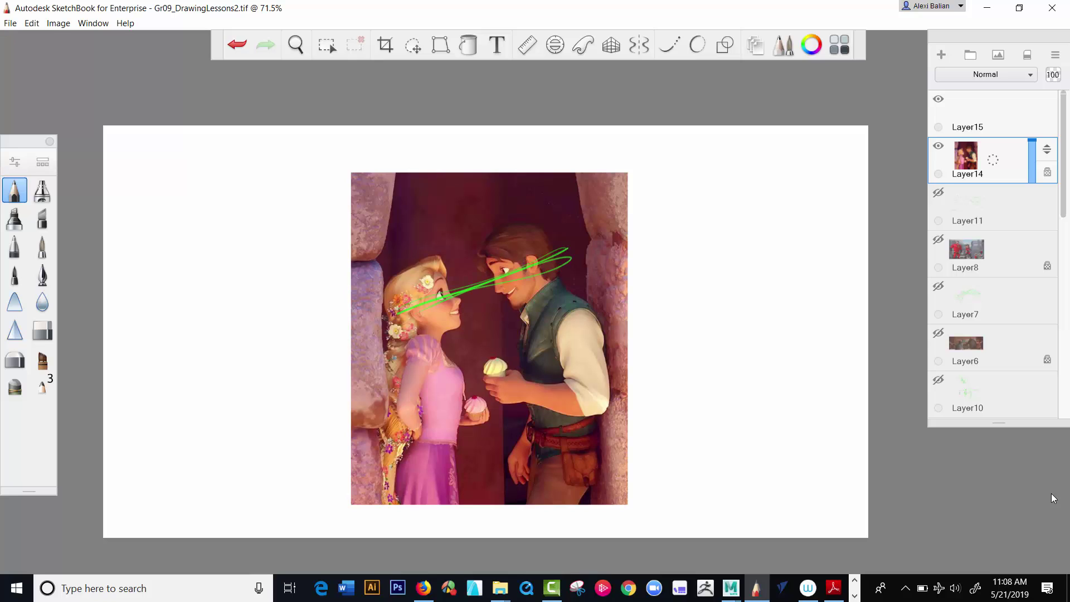
left_click_drag(422, 225, 582, 182)
left_click_drag(564, 173, 558, 504)
left_click_drag(397, 185, 381, 505)
left_click_drag(352, 173, 627, 174)
mouse_move(626, 290)
left_mouse_down()
mouse_move(622, 503)
mouse_move(352, 487)
left_mouse_up()
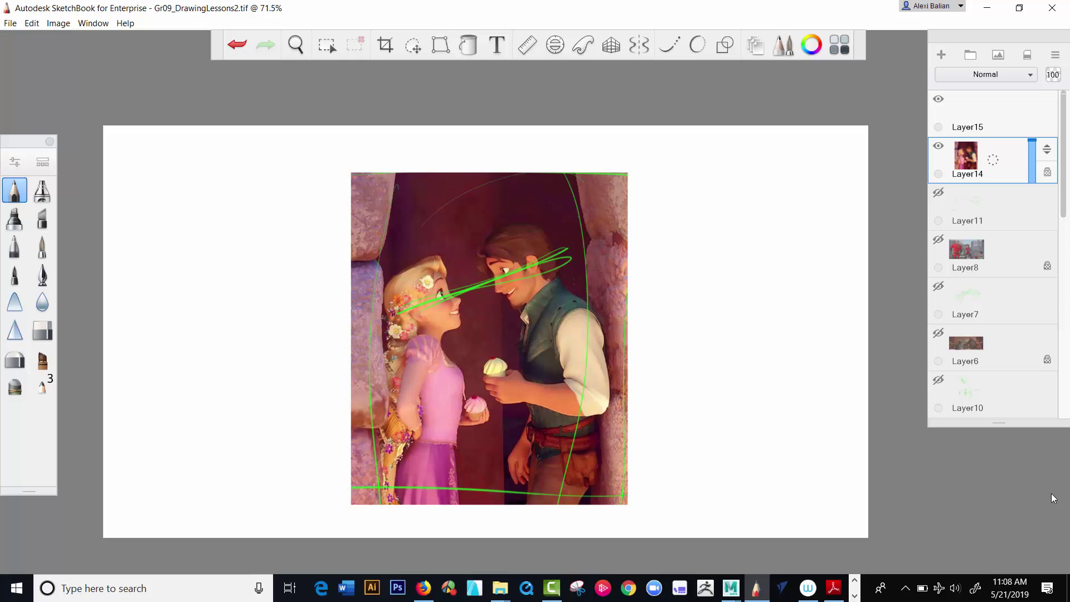
- On Layer15, sketch a tall rectangular doorway to the right of the couple still with a ground line across its base
left_click(981, 113)
mouse_move(819, 227)
left_mouse_down()
mouse_move(817, 429)
mouse_move(774, 237)
mouse_move(716, 238)
mouse_move(717, 489)
left_mouse_up()
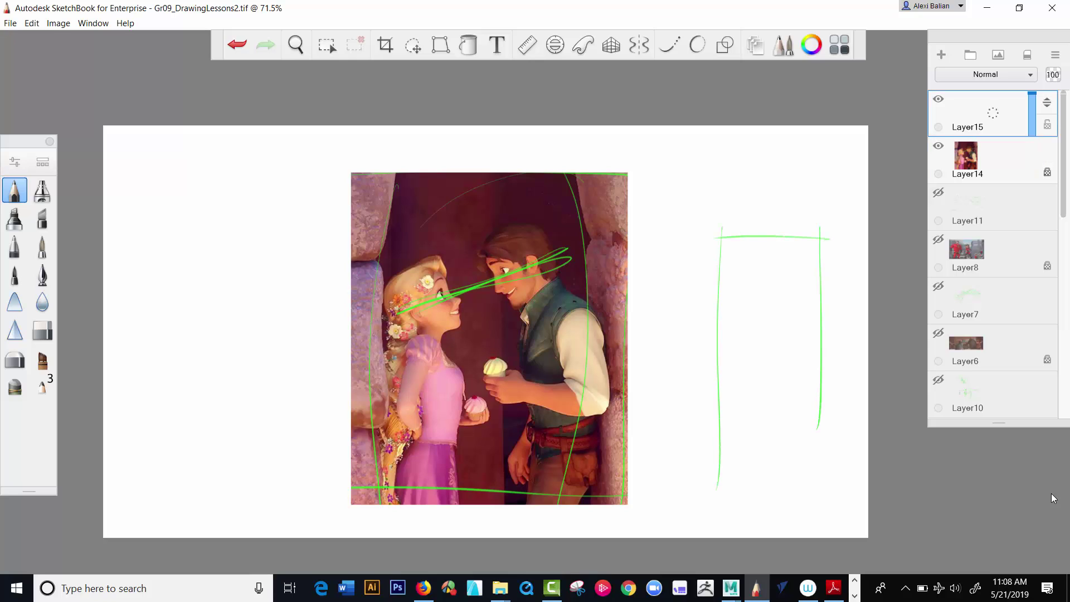
mouse_move(819, 249)
left_mouse_down()
mouse_move(814, 446)
mouse_move(660, 430)
left_mouse_up()
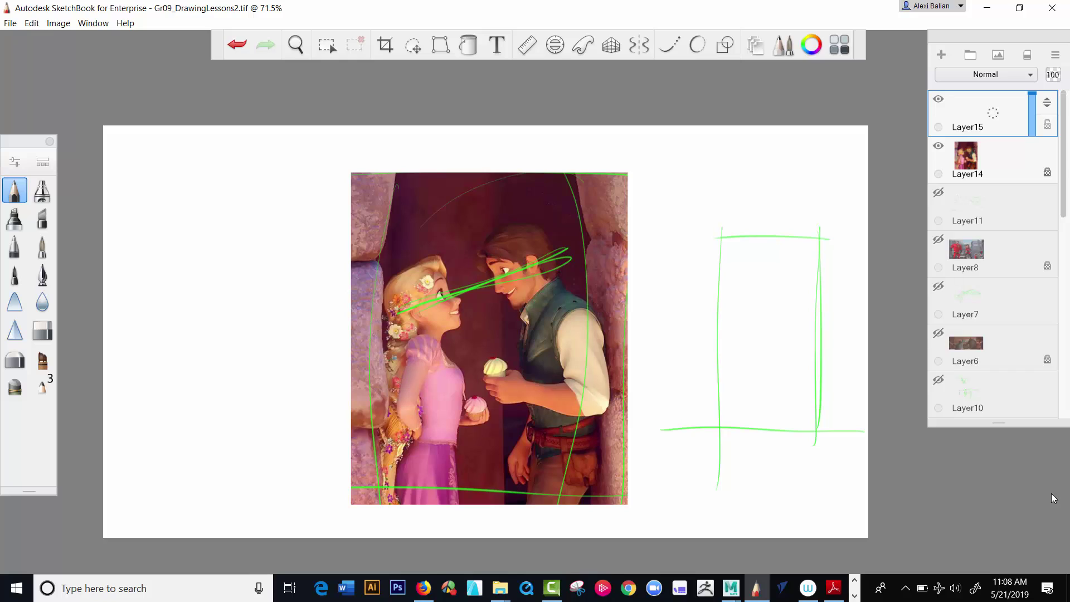
- Sketch a round-headed figure with a pointed nose overlapping the doorway's left side and add a wider, slightly slanted frame around it
left_click_drag(721, 258, 716, 443)
left_click_drag(724, 277, 740, 433)
left_click_drag(712, 326, 746, 415)
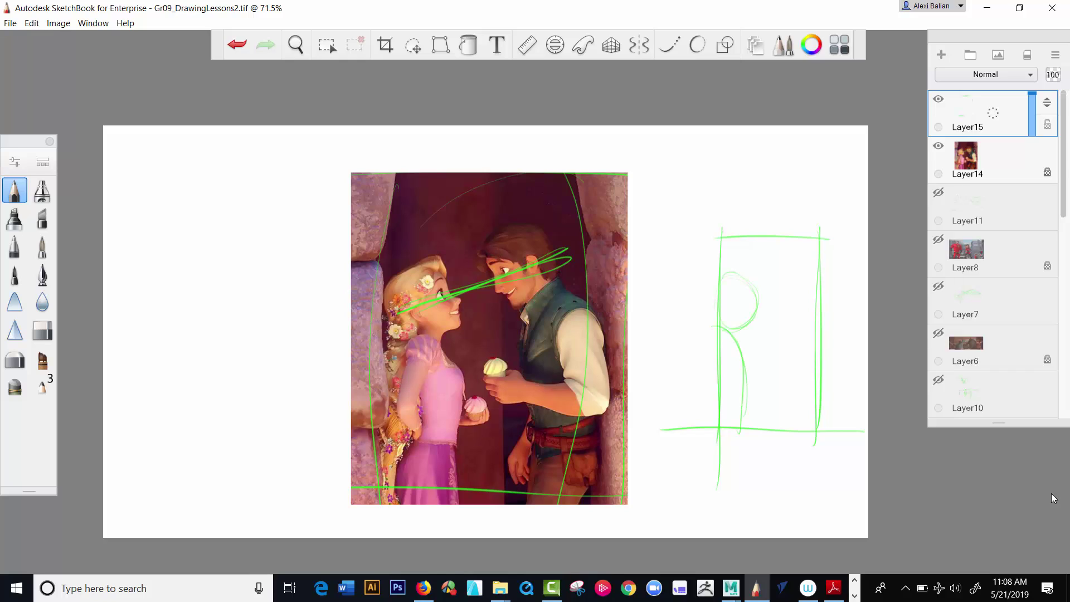
mouse_move(741, 282)
left_mouse_down()
mouse_move(737, 336)
mouse_move(757, 314)
mouse_move(773, 320)
left_mouse_up()
left_click_drag(709, 332, 694, 359)
mouse_move(753, 305)
left_mouse_down()
mouse_move(762, 320)
mouse_move(752, 307)
mouse_move(734, 440)
mouse_move(684, 415)
left_mouse_up()
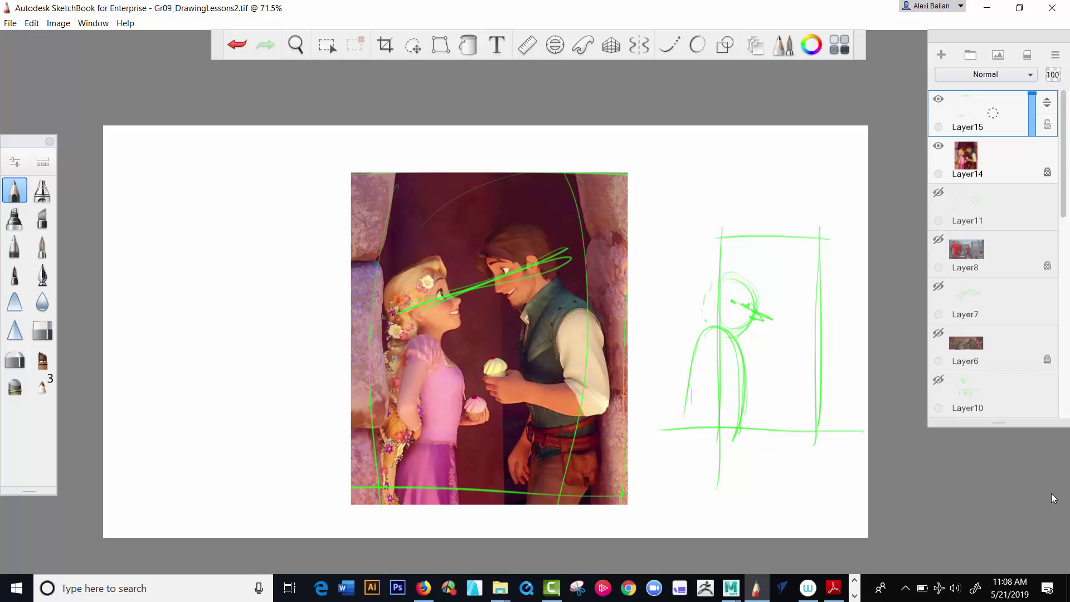
left_click_drag(831, 220, 822, 443)
mouse_move(687, 239)
left_mouse_down()
mouse_move(834, 219)
mouse_move(702, 426)
left_mouse_up()
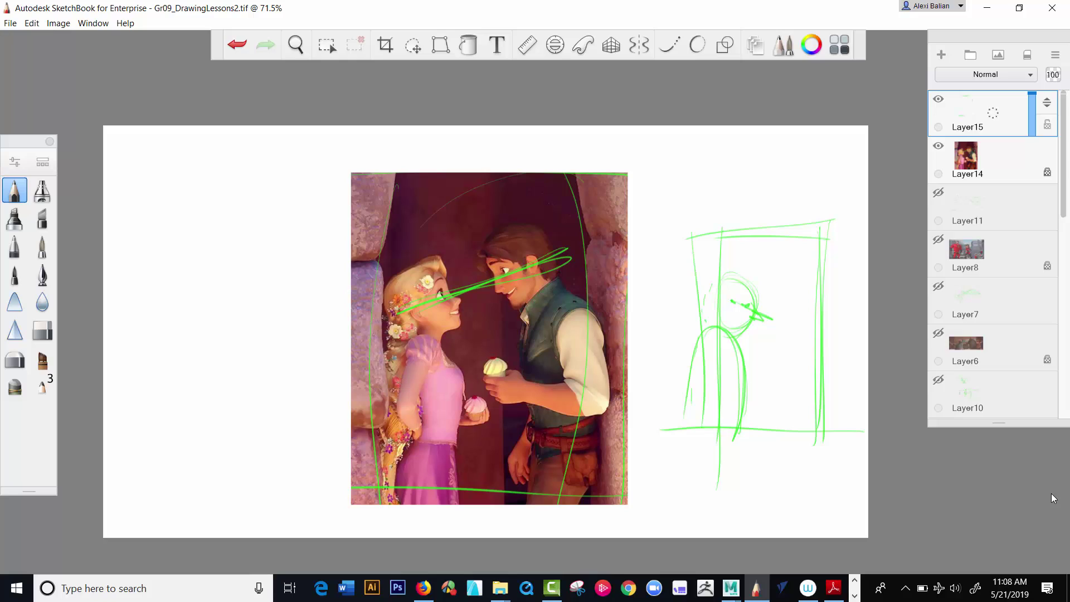
- Retrace the arch over the couple so it rises above the still, and reinforce its left side and base line
mouse_move(596, 214)
left_mouse_down()
mouse_move(424, 167)
mouse_move(371, 225)
left_mouse_up()
left_click_drag(390, 179, 596, 215)
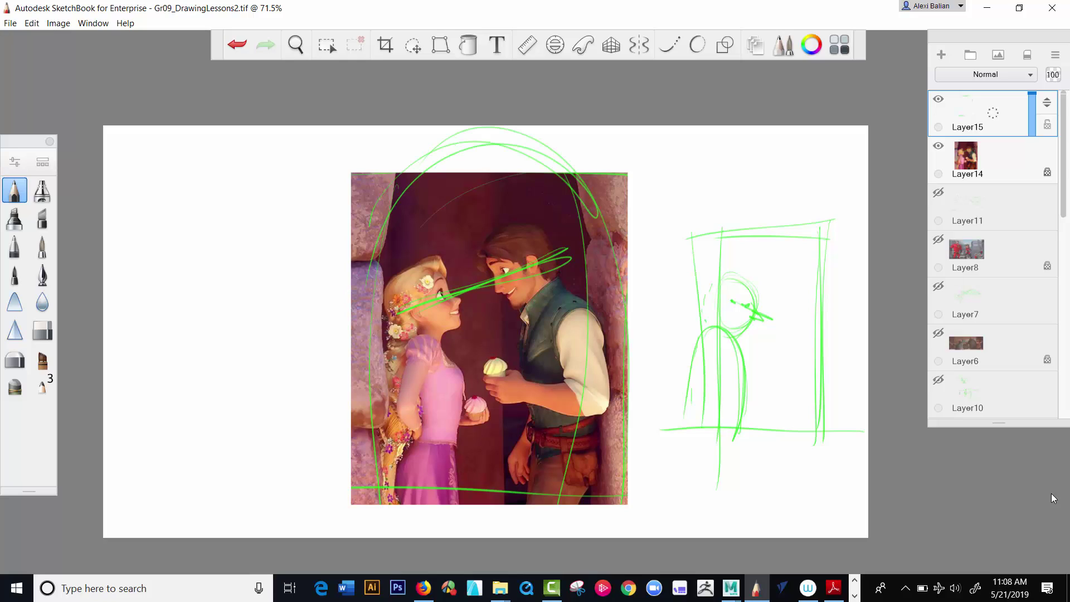
left_click_drag(384, 226, 401, 510)
left_click_drag(617, 506, 386, 497)
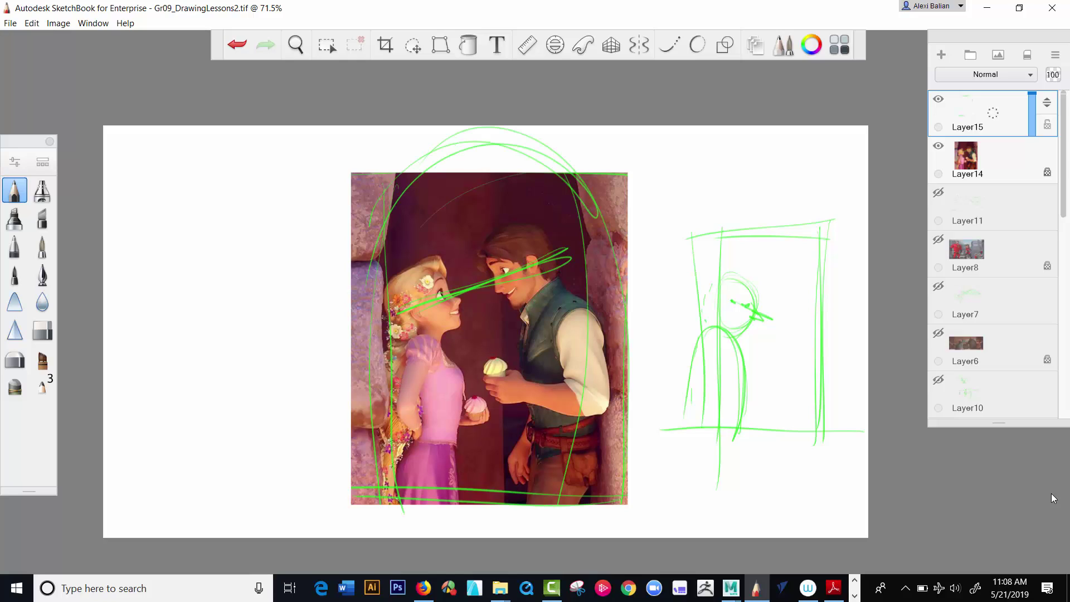
- Sketch a wide rectangular frame to the left of the couple still with a hatted, long-nosed snowman at its left edge
mouse_move(130, 258)
left_mouse_down()
mouse_move(314, 243)
mouse_move(296, 355)
left_mouse_up()
left_click_drag(148, 365, 329, 367)
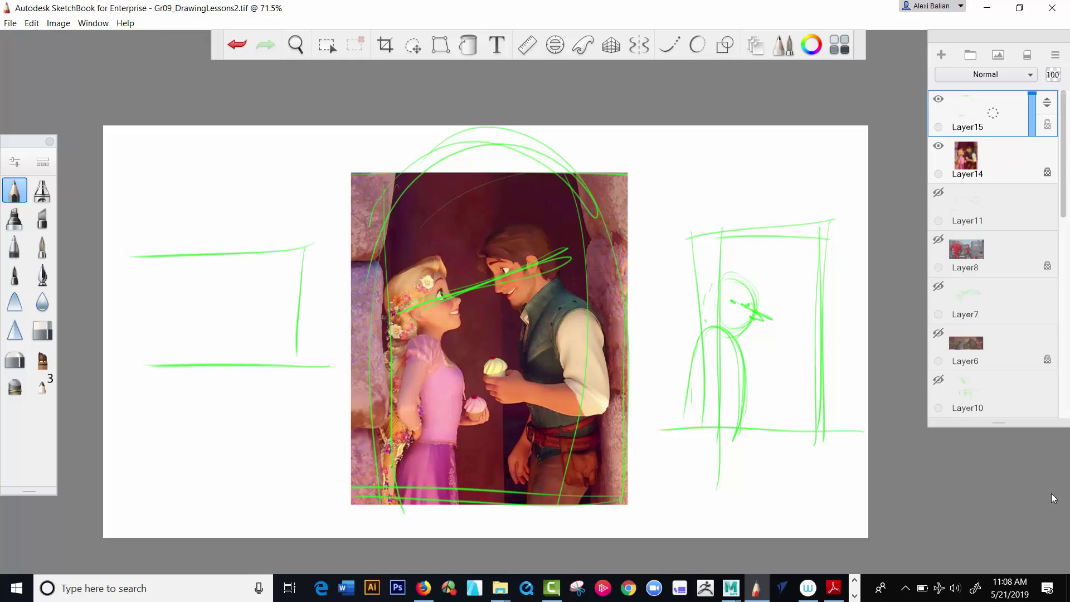
left_click_drag(124, 245, 132, 373)
mouse_move(136, 283)
left_mouse_down()
mouse_move(159, 324)
mouse_move(177, 301)
mouse_move(144, 322)
mouse_move(178, 365)
left_mouse_up()
mouse_move(192, 273)
left_mouse_down()
mouse_move(142, 273)
mouse_move(190, 277)
mouse_move(159, 266)
mouse_move(148, 280)
mouse_move(199, 302)
mouse_move(167, 285)
mouse_move(148, 291)
left_mouse_up()
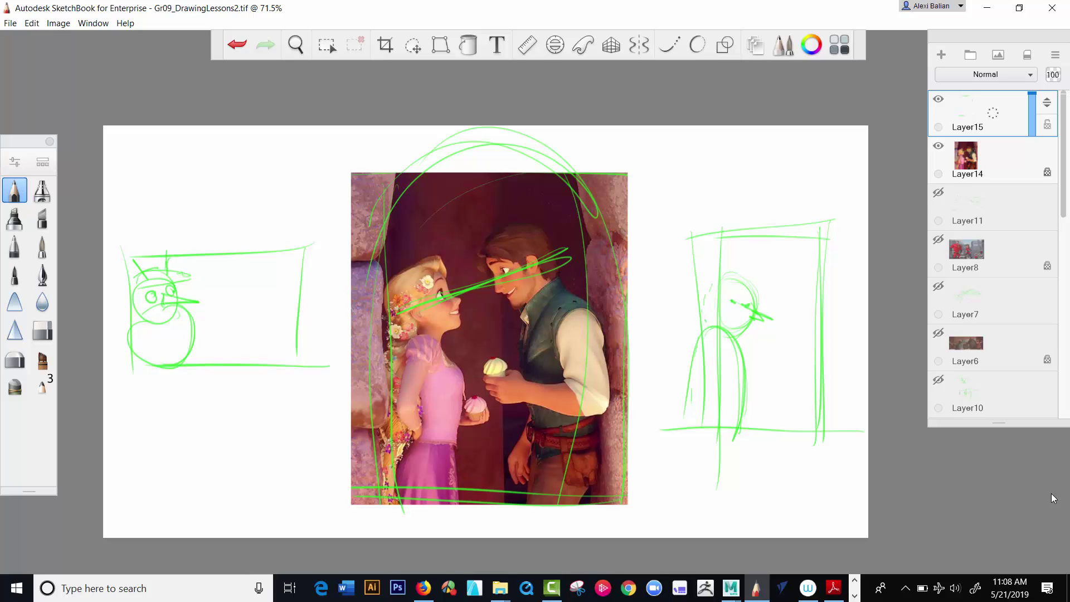
- Darken the snowman's hat and brim and retrace the round outline of its body
mouse_move(184, 279)
left_mouse_down()
mouse_move(137, 273)
mouse_move(165, 264)
mouse_move(138, 282)
mouse_move(182, 271)
left_mouse_up()
mouse_move(164, 272)
left_mouse_down()
mouse_move(128, 290)
mouse_move(161, 280)
left_mouse_up()
mouse_move(184, 277)
left_mouse_down()
mouse_move(180, 288)
mouse_move(126, 301)
left_mouse_up()
left_click_drag(146, 275, 160, 272)
left_click_drag(175, 313, 193, 358)
left_click_drag(163, 310, 194, 337)
left_click_drag(194, 342, 179, 367)
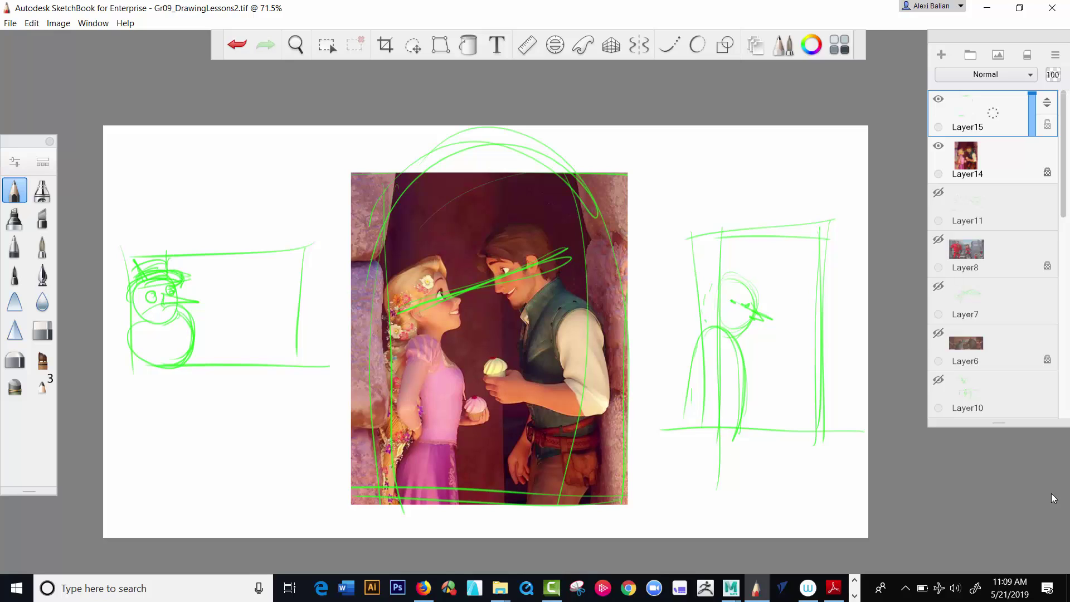
- Sketch loose background shapes and a winding path down to the ground line in the right half of the snowman's frame
mouse_move(233, 286)
left_mouse_down()
mouse_move(294, 309)
mouse_move(235, 310)
mouse_move(278, 333)
left_mouse_up()
left_click_drag(242, 286, 282, 296)
mouse_move(240, 286)
left_mouse_down()
mouse_move(266, 269)
mouse_move(291, 275)
mouse_move(304, 308)
left_mouse_up()
left_click_drag(252, 266, 260, 277)
left_click_drag(247, 250, 251, 265)
mouse_move(255, 325)
left_mouse_down()
mouse_move(274, 361)
mouse_move(302, 375)
left_mouse_up()
mouse_move(249, 322)
left_mouse_down()
mouse_move(242, 337)
mouse_move(260, 368)
left_mouse_up()
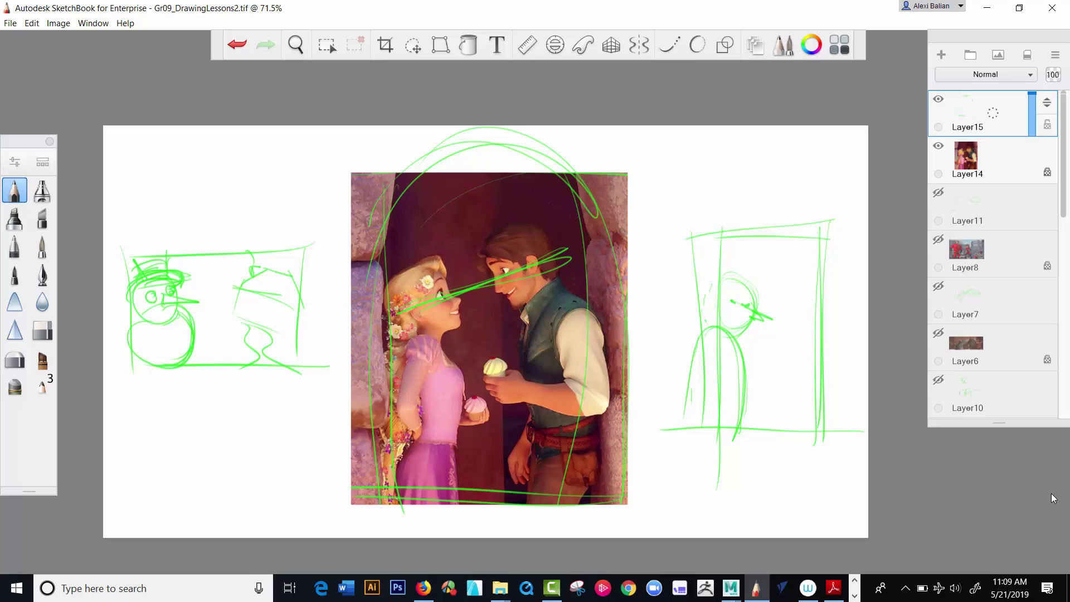
- Draw a long vertical line through the snowman and add jagged peaks and a small angular detail to the background shapes
left_click_drag(160, 214, 157, 256)
left_click_drag(164, 256, 171, 473)
left_click_drag(249, 302, 254, 314)
mouse_move(224, 281)
left_mouse_down()
mouse_move(237, 260)
mouse_move(253, 283)
mouse_move(295, 278)
mouse_move(306, 263)
left_mouse_up()
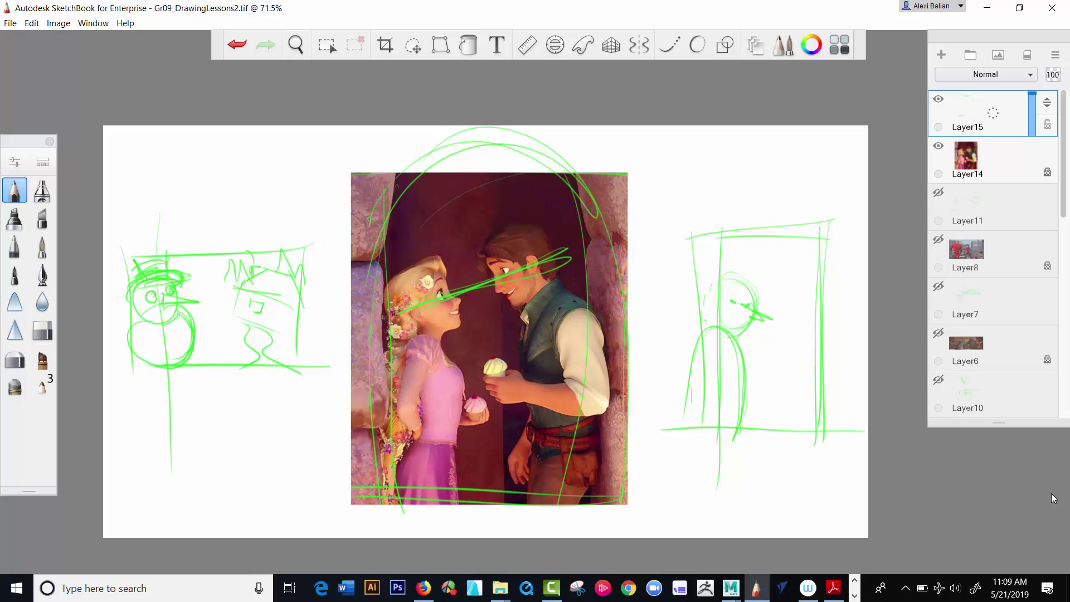
- Fill in the snowman's background with sloping hill lines, a low rounded mound and short strokes near the frame's right edge
mouse_move(198, 319)
left_mouse_down()
mouse_move(237, 298)
mouse_move(207, 293)
left_mouse_up()
mouse_move(190, 312)
left_mouse_down()
mouse_move(243, 317)
mouse_move(223, 324)
mouse_move(237, 341)
mouse_move(220, 362)
mouse_move(201, 357)
left_mouse_up()
mouse_move(281, 336)
left_mouse_down()
mouse_move(284, 354)
mouse_move(306, 329)
mouse_move(295, 343)
left_mouse_up()
- Extend the snowman below the frame with a larger curved lower body and add short strokes along its left side
left_click_drag(195, 320, 192, 421)
left_click_drag(196, 368, 161, 430)
left_click_drag(203, 389, 173, 437)
left_click_drag(129, 328, 132, 363)
left_click_drag(200, 373, 187, 393)
left_click_drag(121, 372, 119, 406)
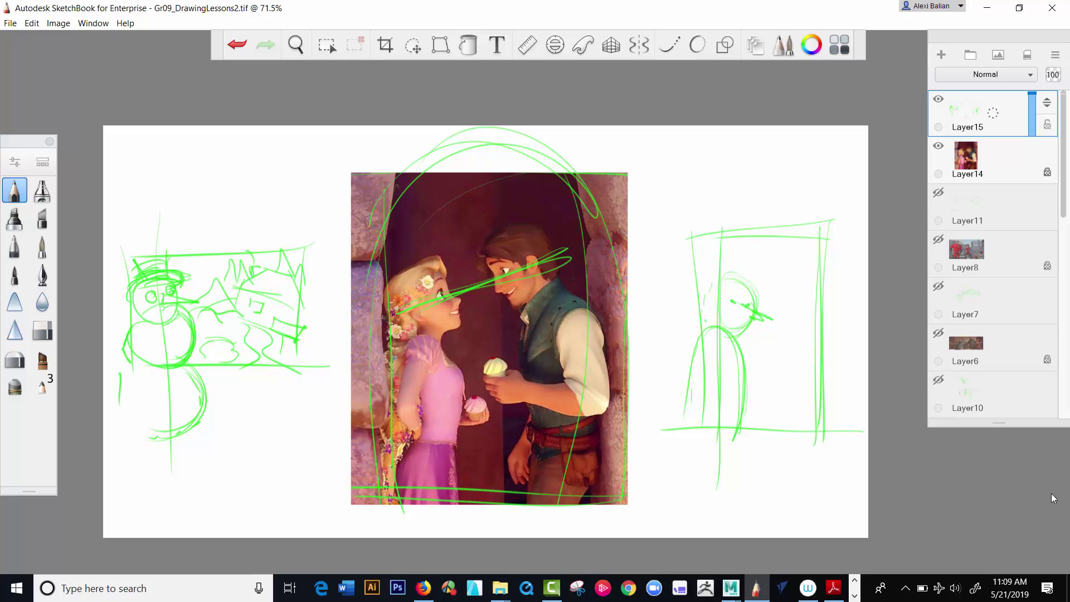
- Hide the couple still on Layer14 and the sketches on Layer15, and hide Layer2 over the two house drawings
left_click(938, 145)
left_click(938, 98)
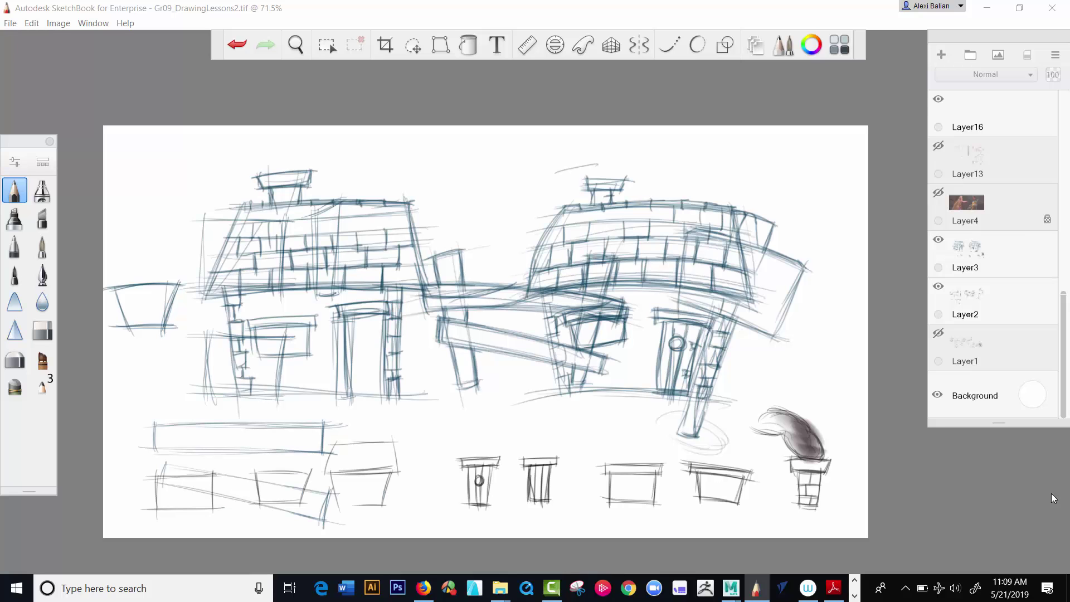
left_click(938, 286)
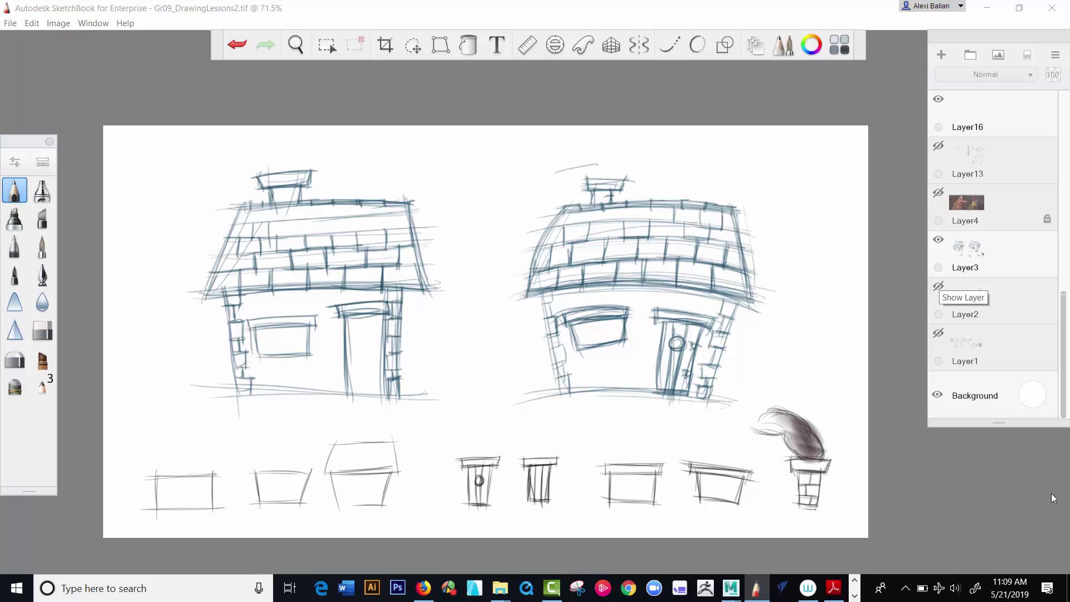
key("alt+Tab")
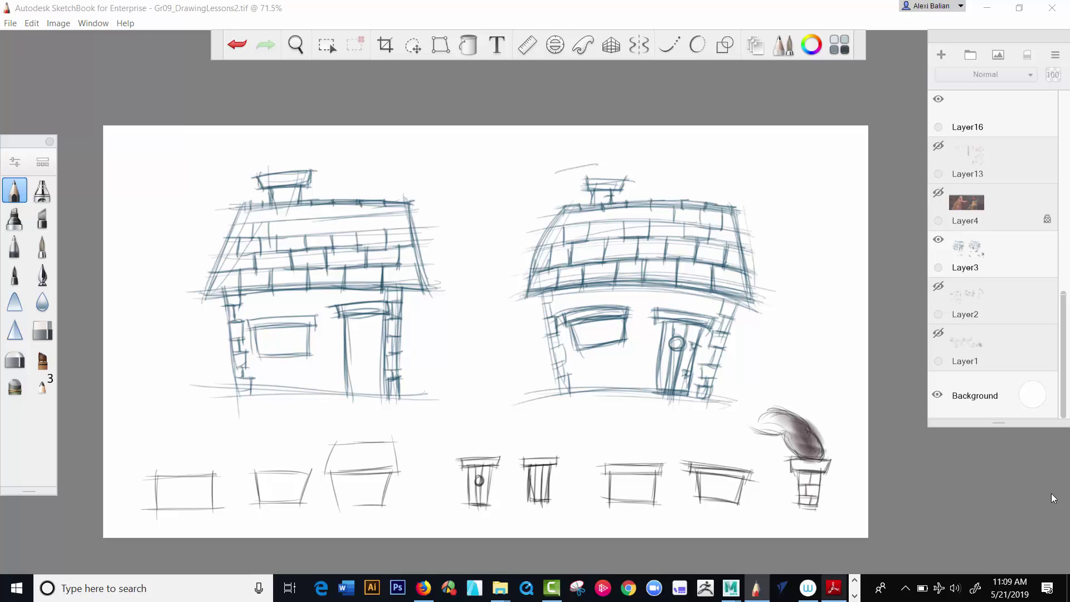